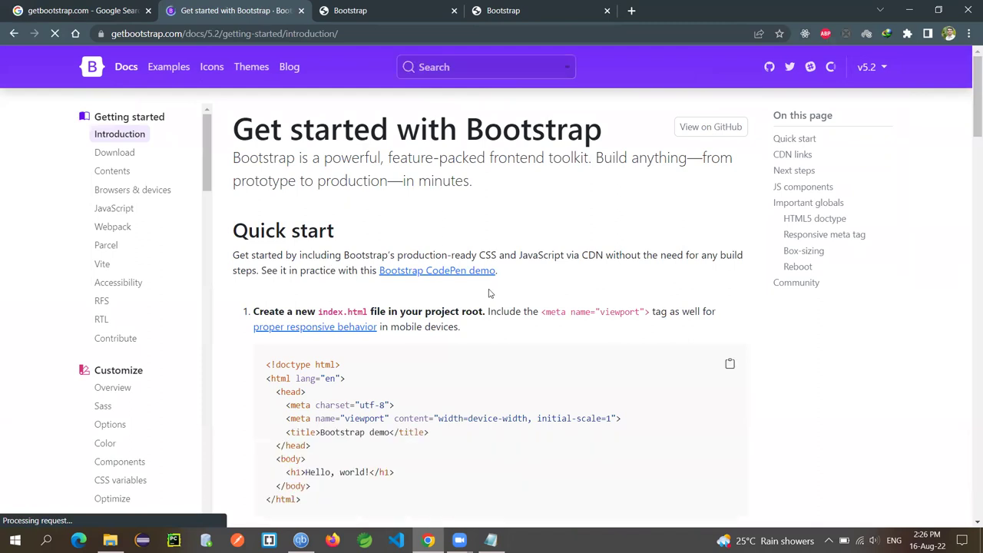
Open the Bootstrap documentation's Download page and request the compiled CSS and JS package for v5.2.0.
click(125, 157)
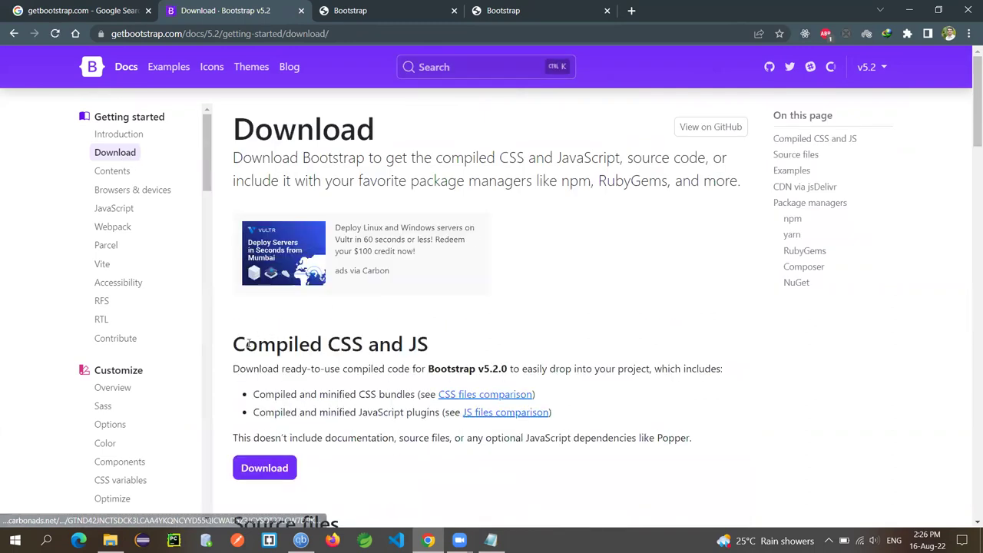
drag(233, 345, 425, 354)
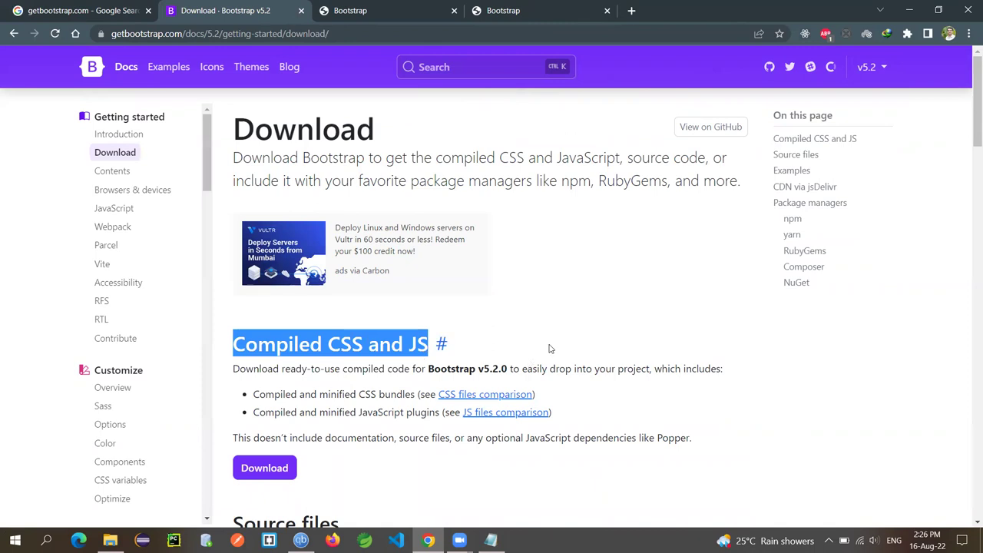
scroll(529, 331, down, 1)
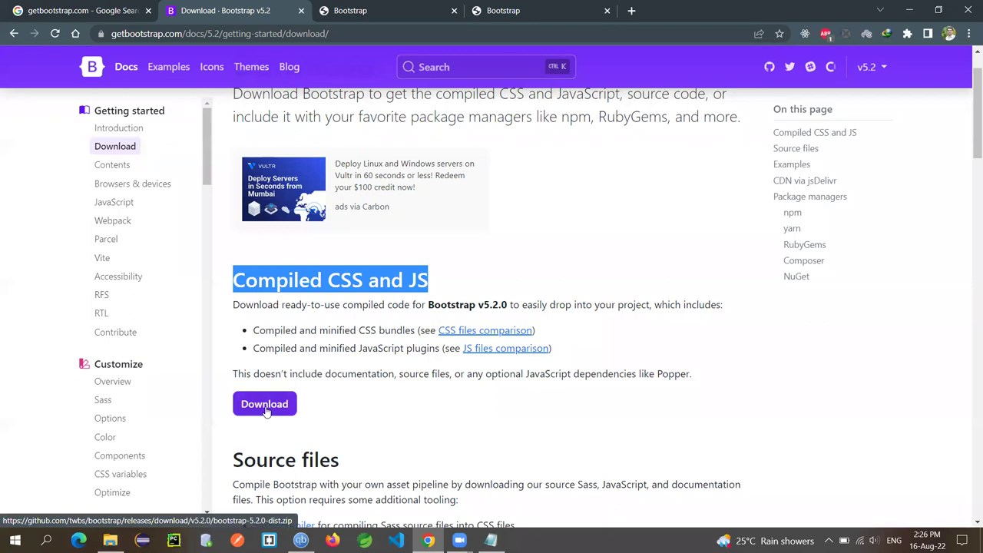
click(265, 405)
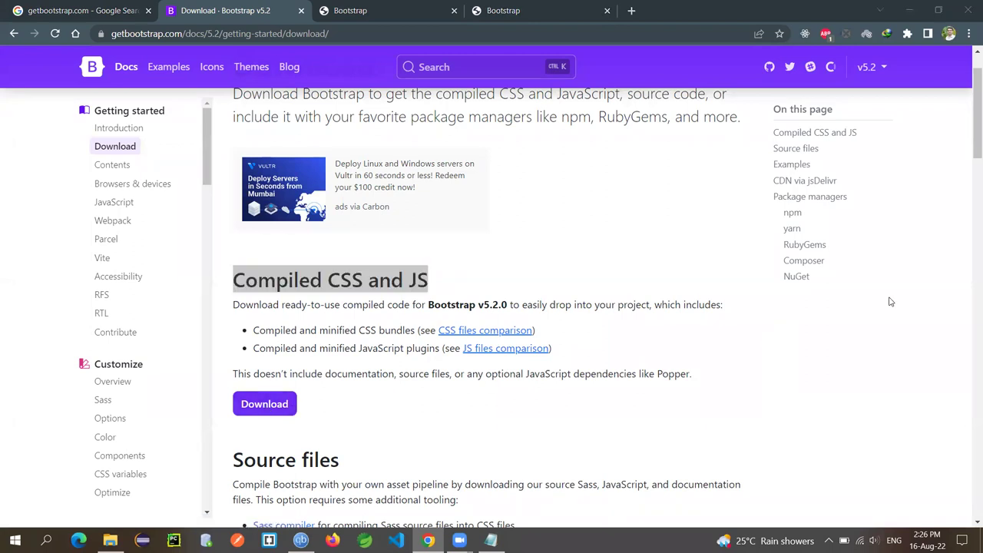
click(265, 405)
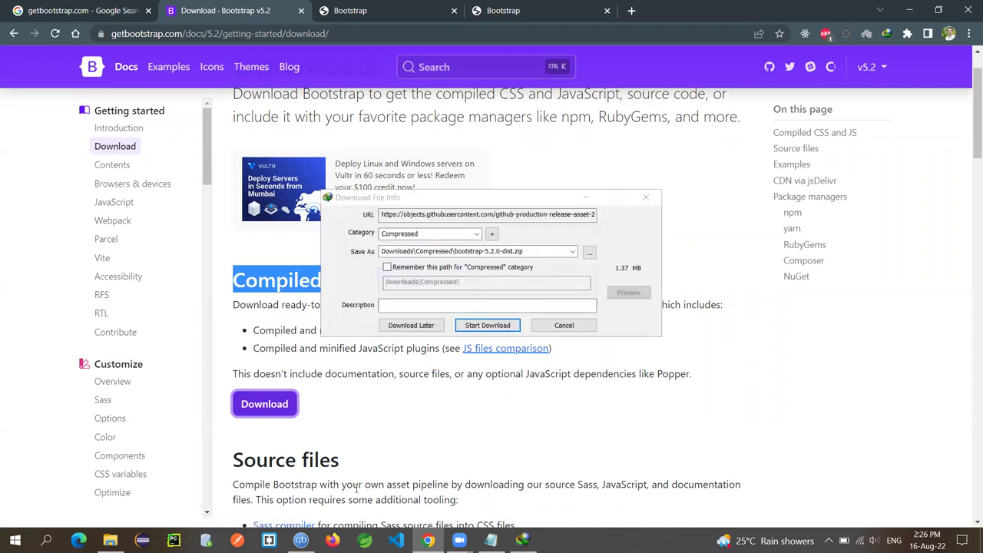
Set the download category to General and download bootstrap-5.2.0-dist.zip.
click(444, 233)
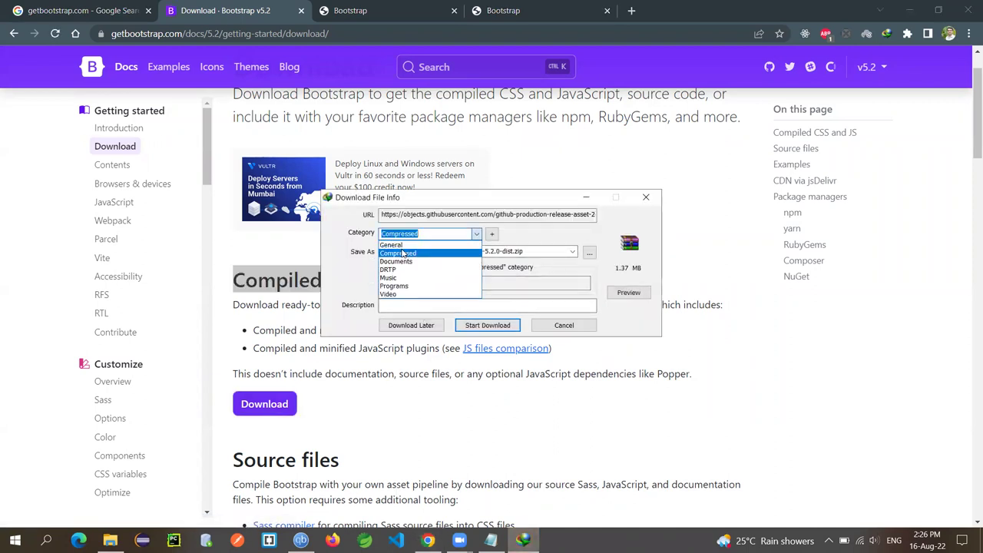
click(444, 245)
click(498, 328)
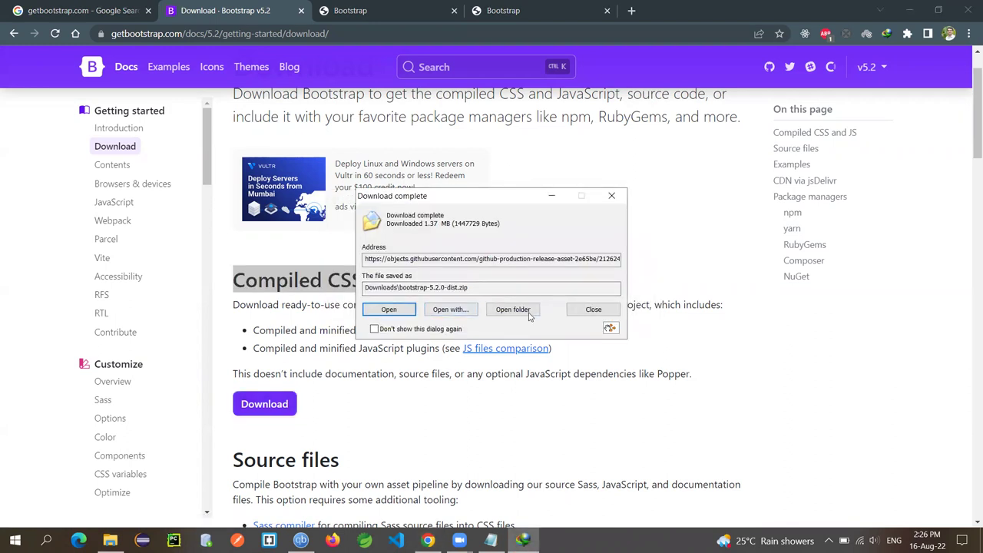
Open the downloaded bootstrap-5.2.0-dist.zip archive and select its bootstrap-5.2.0-dist folder.
click(389, 313)
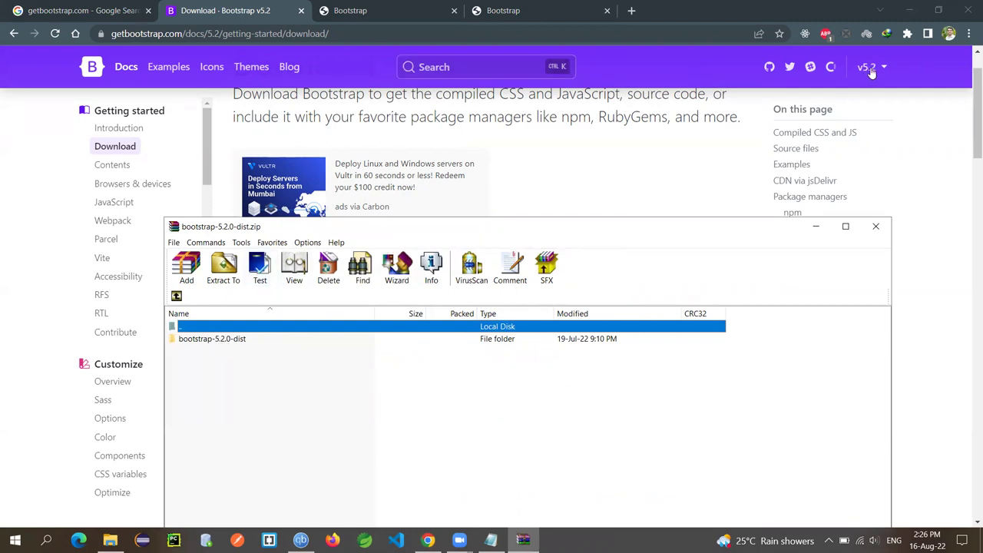
click(221, 343)
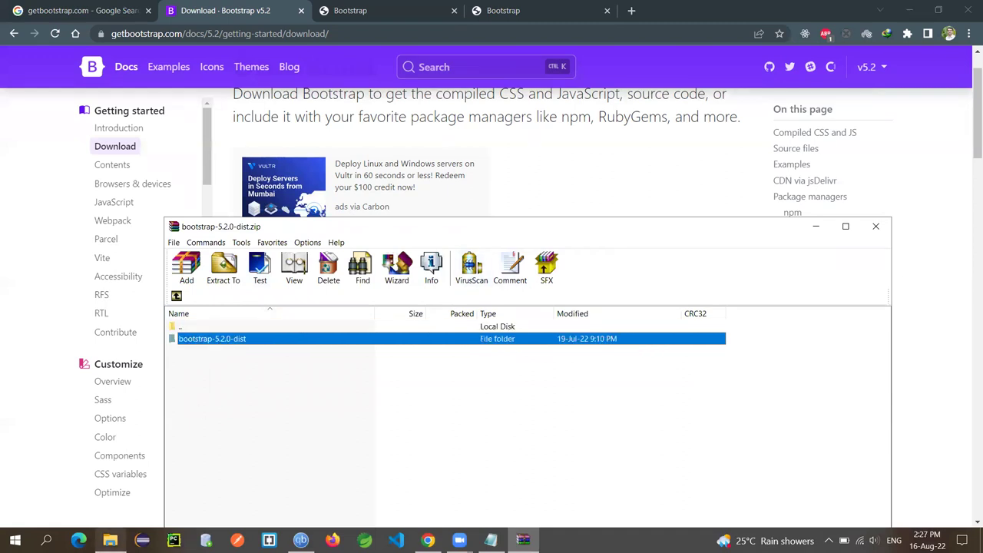
Switch to the Bootstrap project folder in File Explorer and display its contents as tiles.
mouse_move(103, 537)
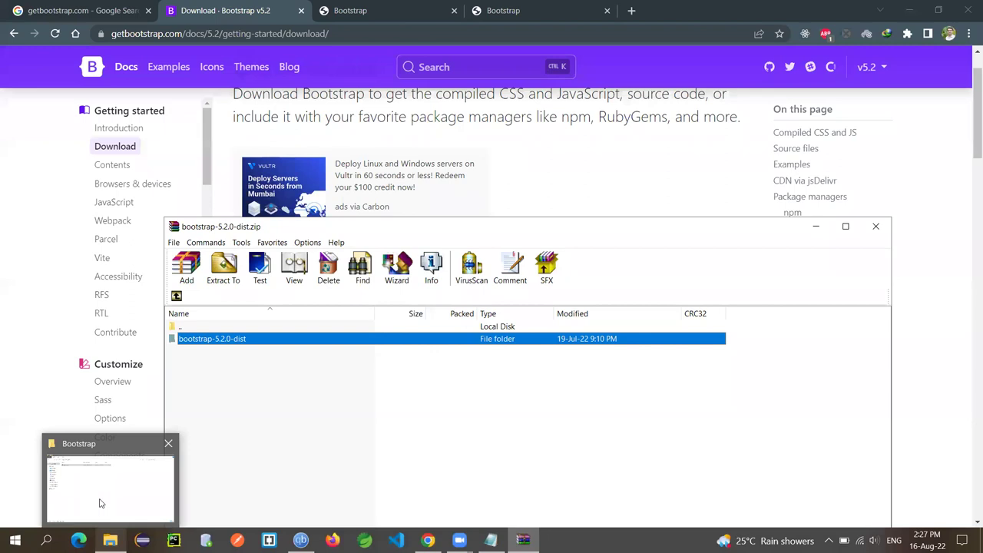
click(100, 503)
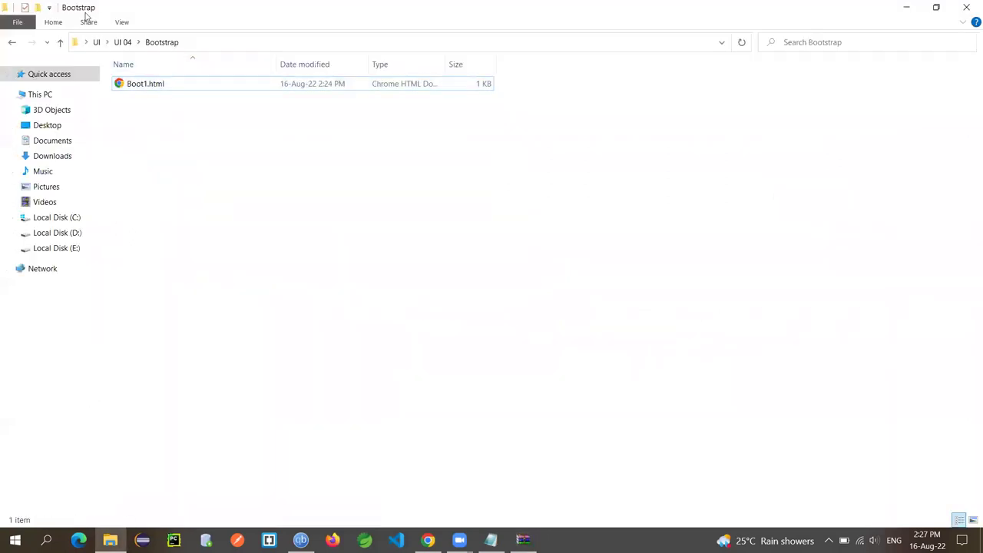
click(122, 22)
click(121, 64)
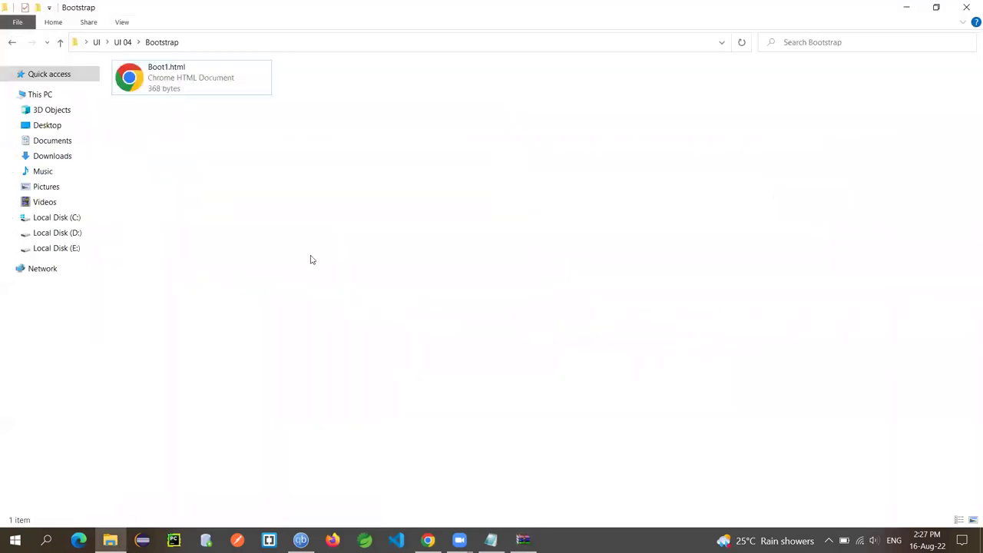
Return to the bootstrap-5.2.0-dist.zip archive window and close it.
key(alt+Tab)
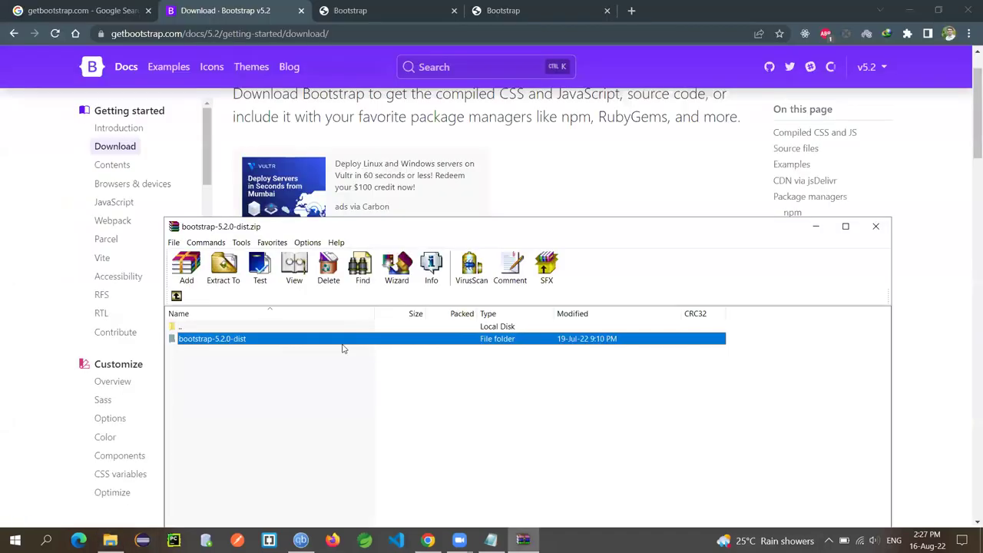
drag(338, 227, 197, 138)
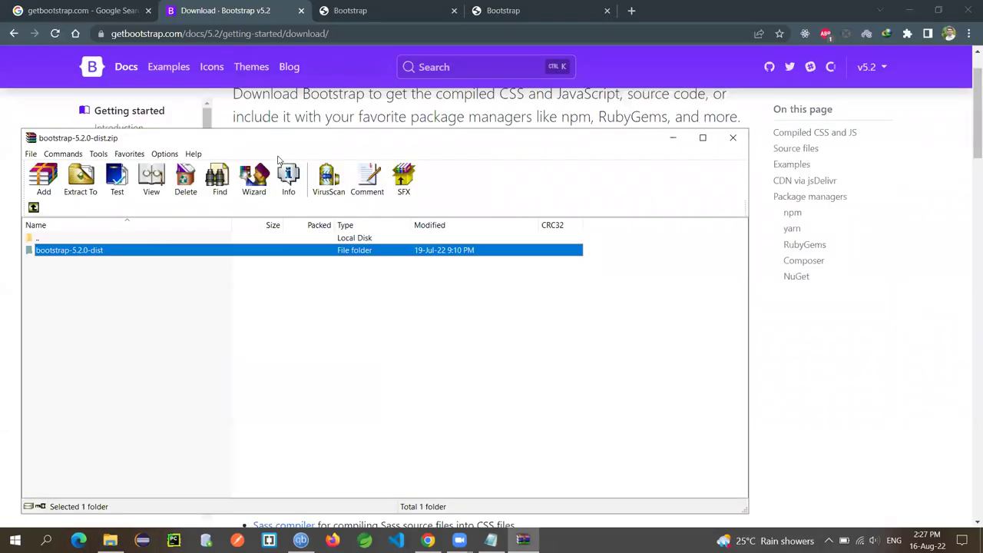
click(733, 138)
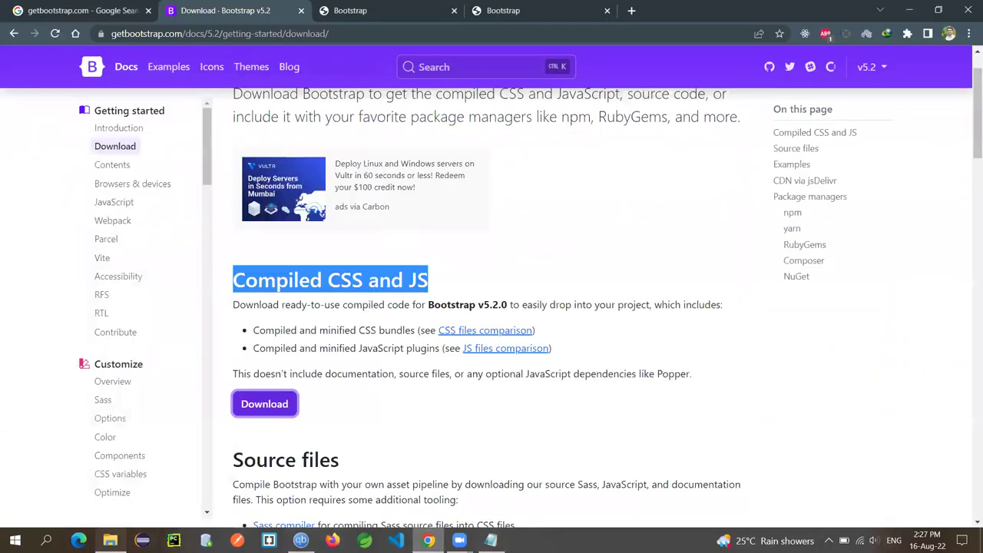
Go to the Downloads folder in File Explorer and cut bootstrap-5.2.0-dist.zip.
click(109, 539)
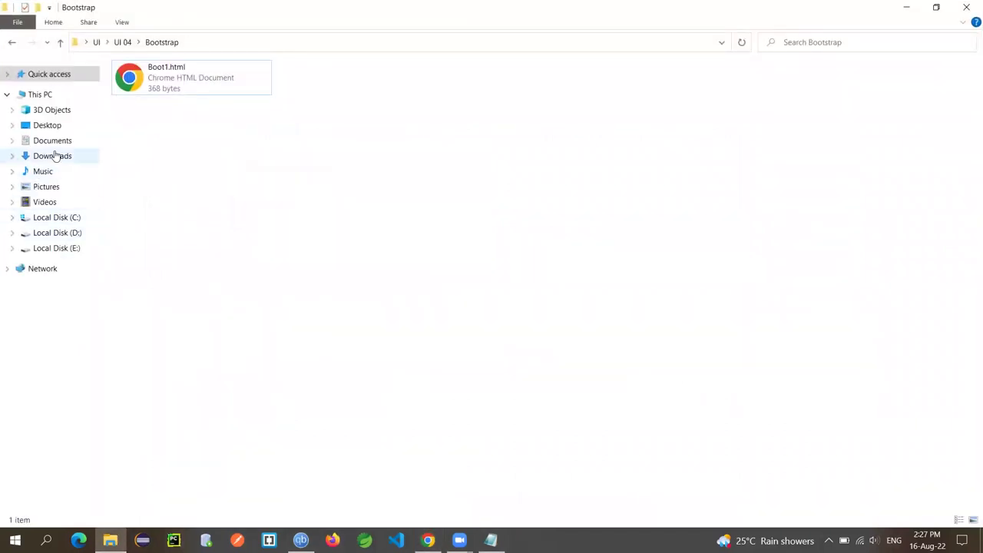
click(55, 156)
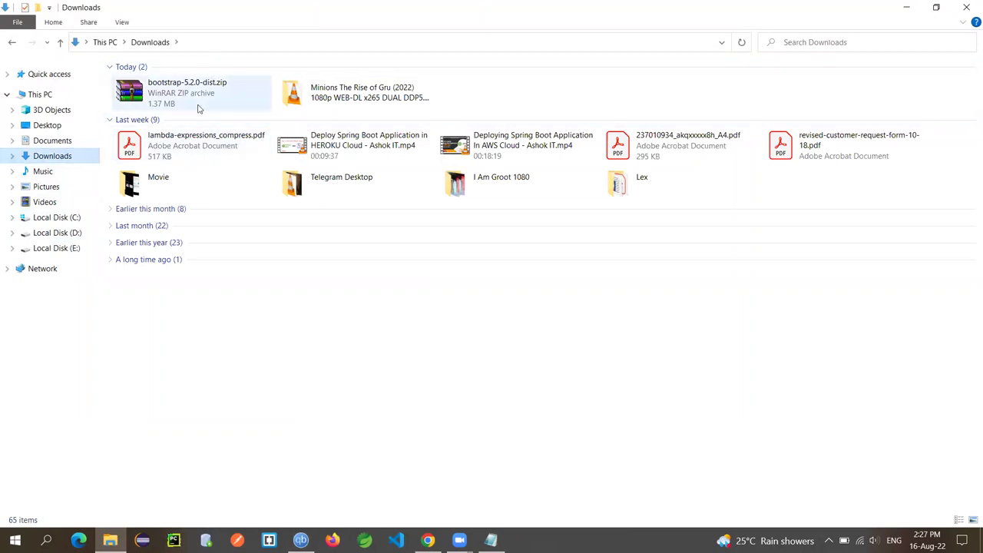
click(168, 95)
double_click(167, 94)
right_click(165, 91)
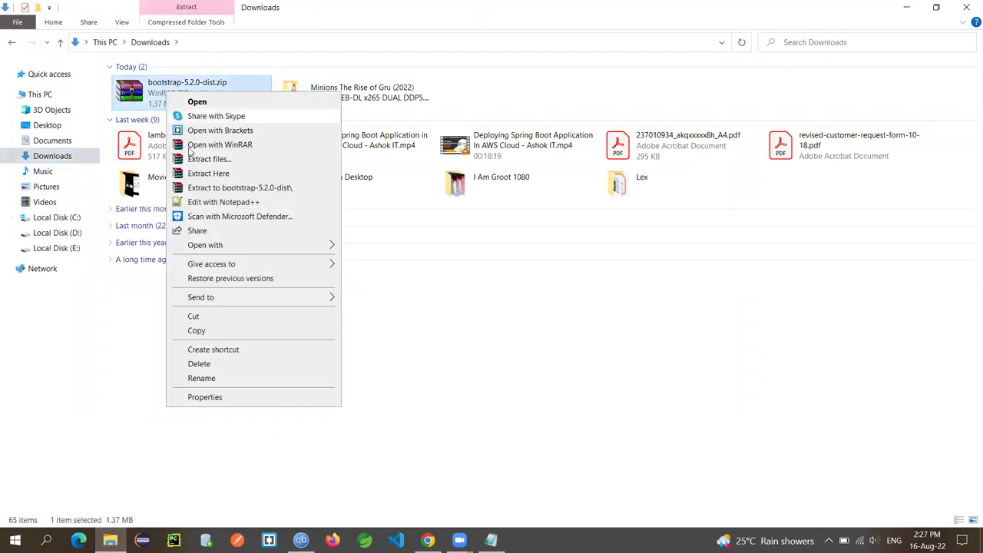
click(203, 319)
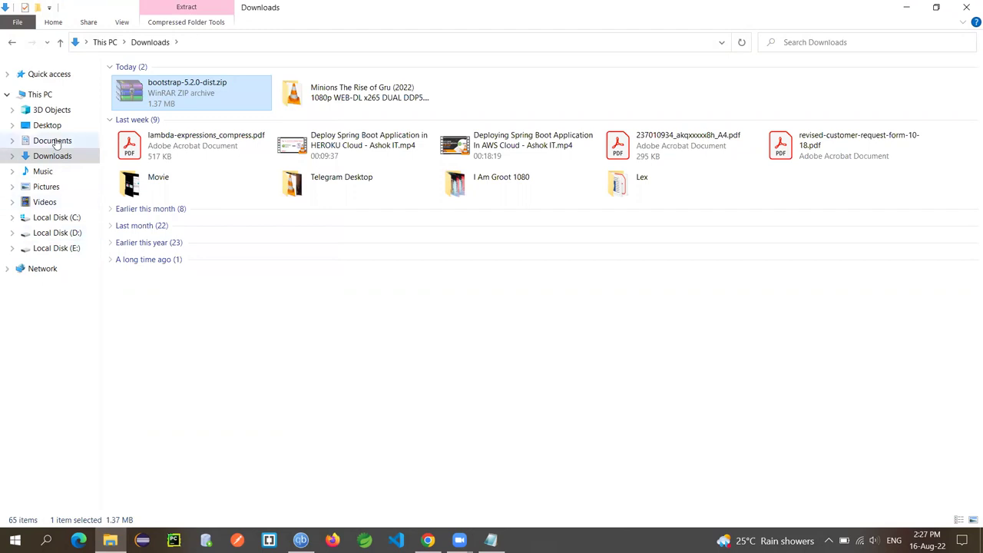
Go back to the Bootstrap folder inside UI 04 and paste the cut zip file there.
click(49, 44)
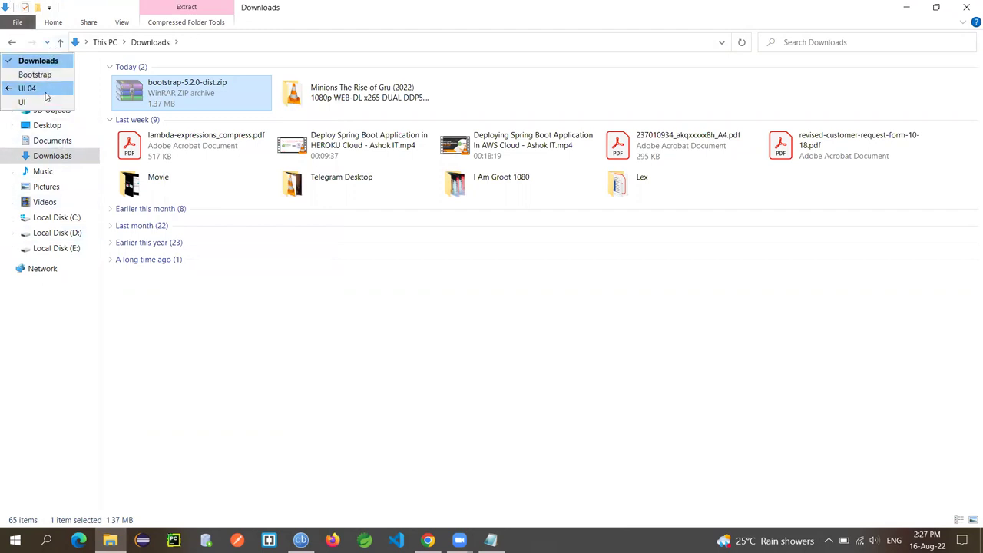
click(45, 91)
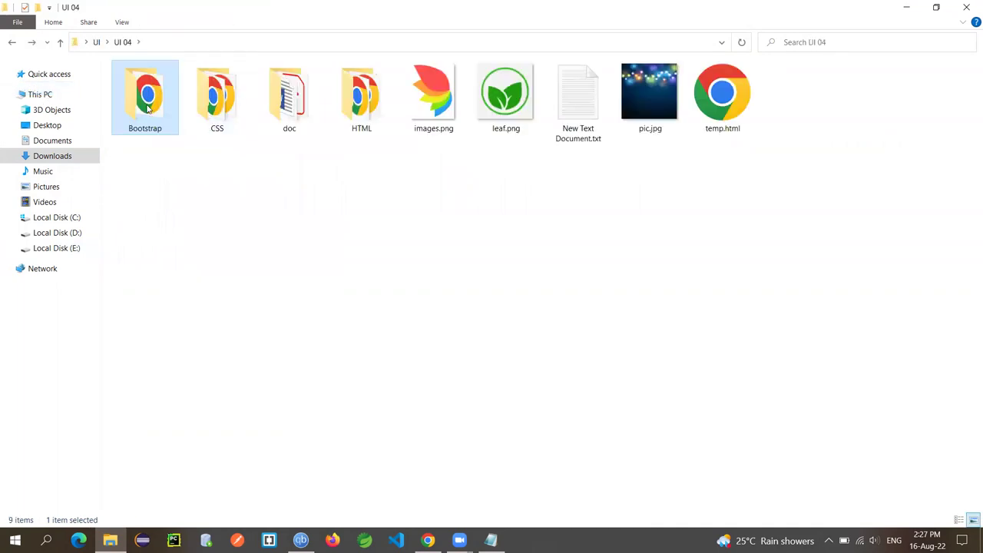
double_click(148, 109)
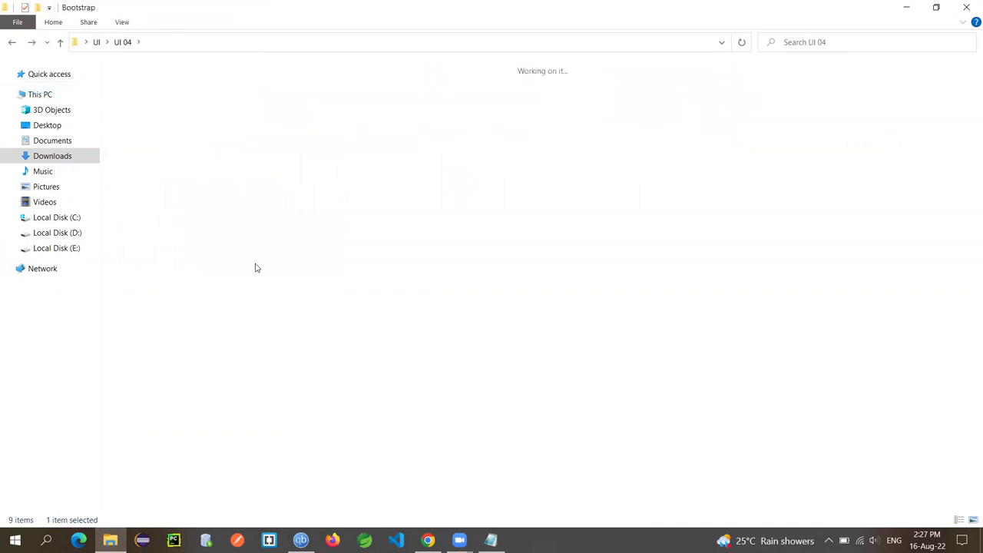
right_click(234, 159)
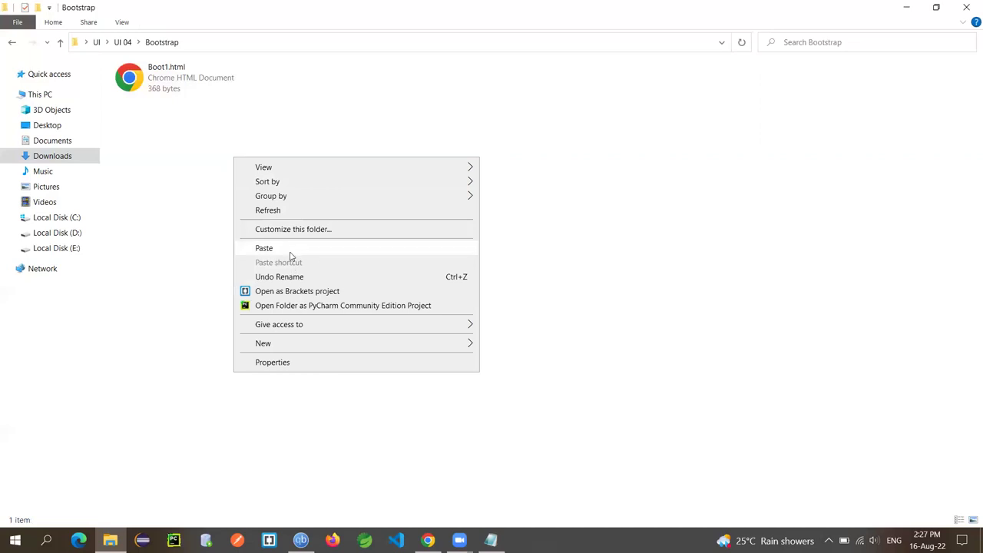
click(291, 252)
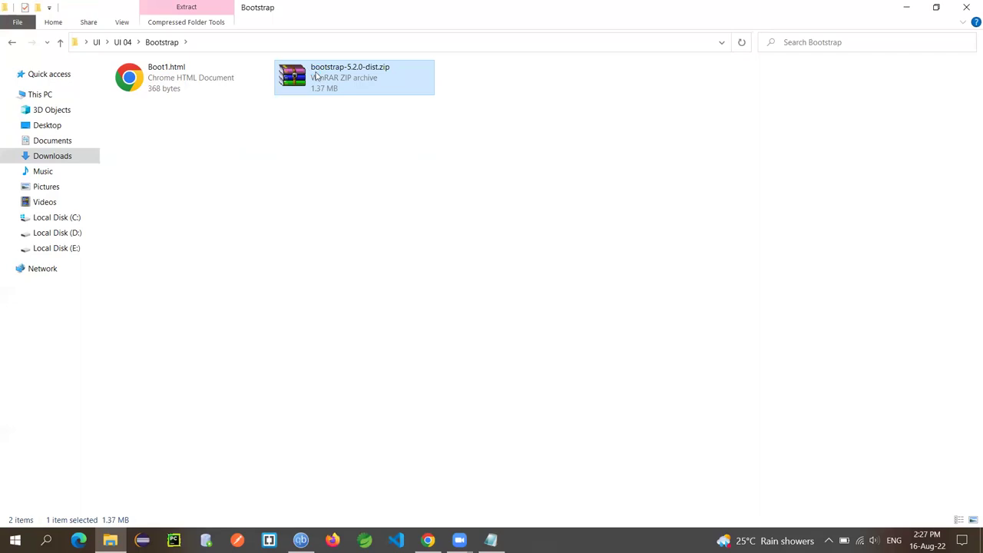
Open bootstrap-5.2.0-dist.zip in WinRAR and extract its bootstrap-5.2.0-dist folder into the Bootstrap project folder.
right_click(315, 75)
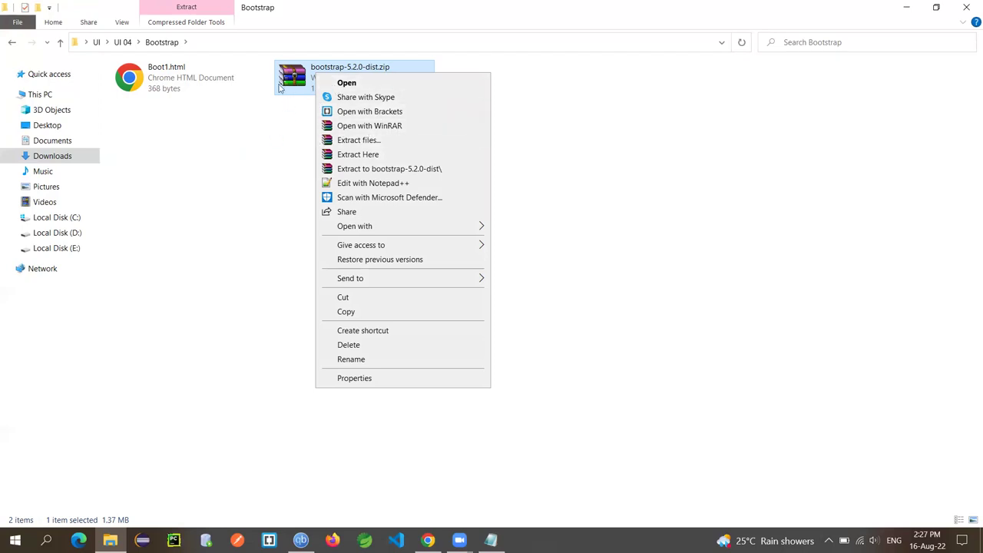
click(257, 163)
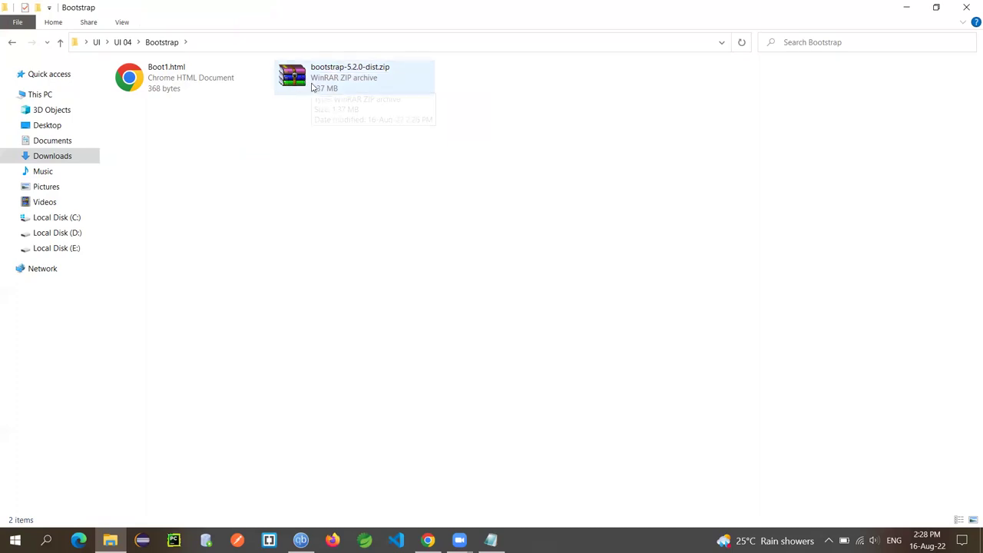
click(296, 81)
double_click(296, 81)
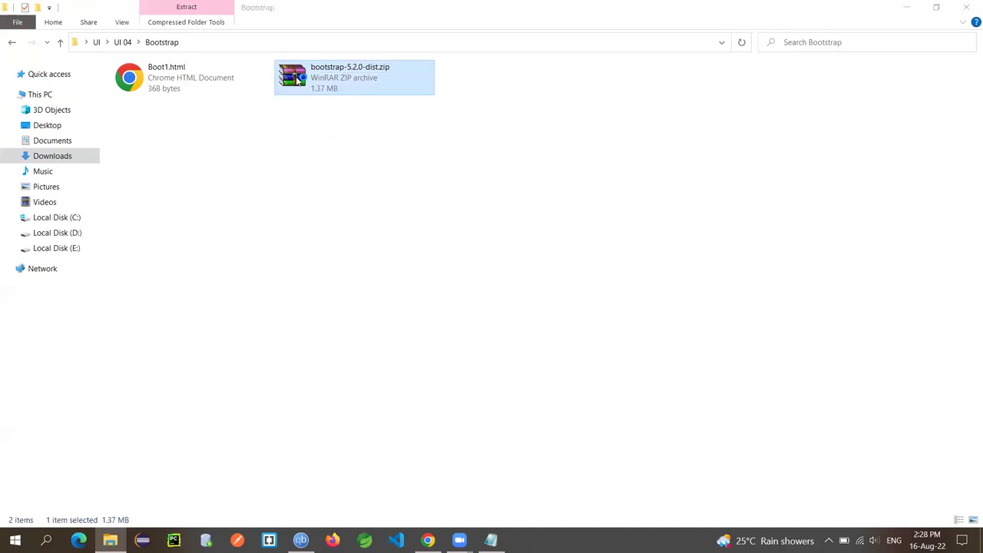
drag(299, 136, 620, 96)
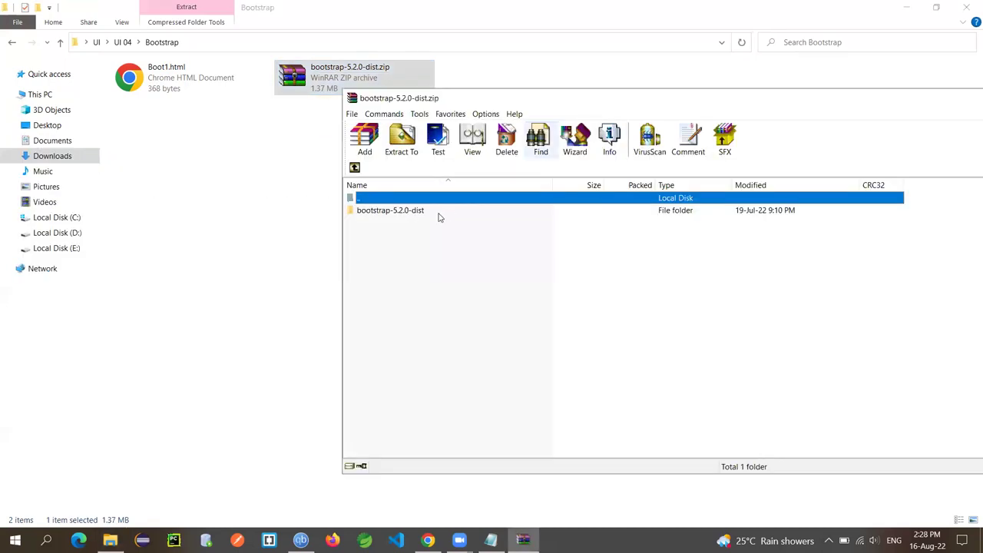
drag(362, 210, 203, 210)
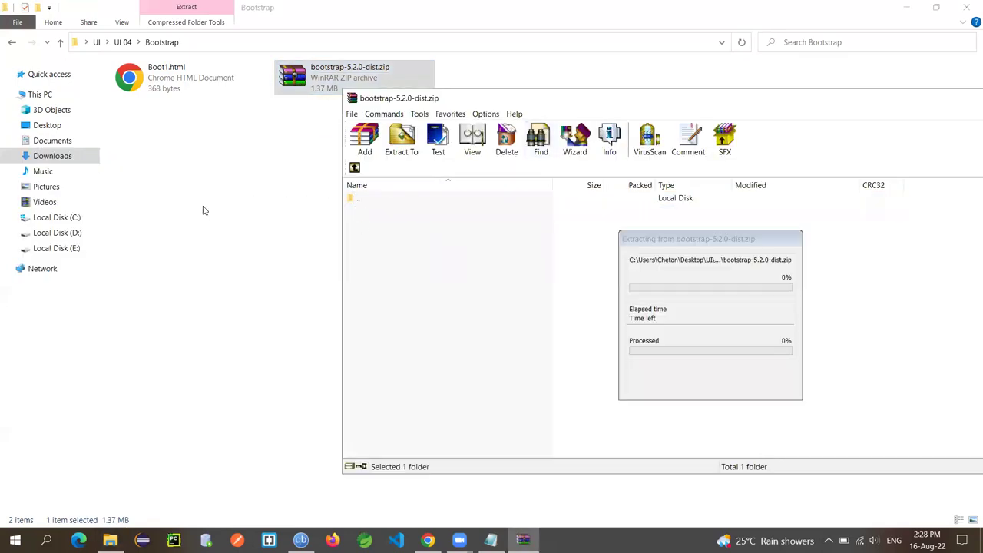
click(256, 291)
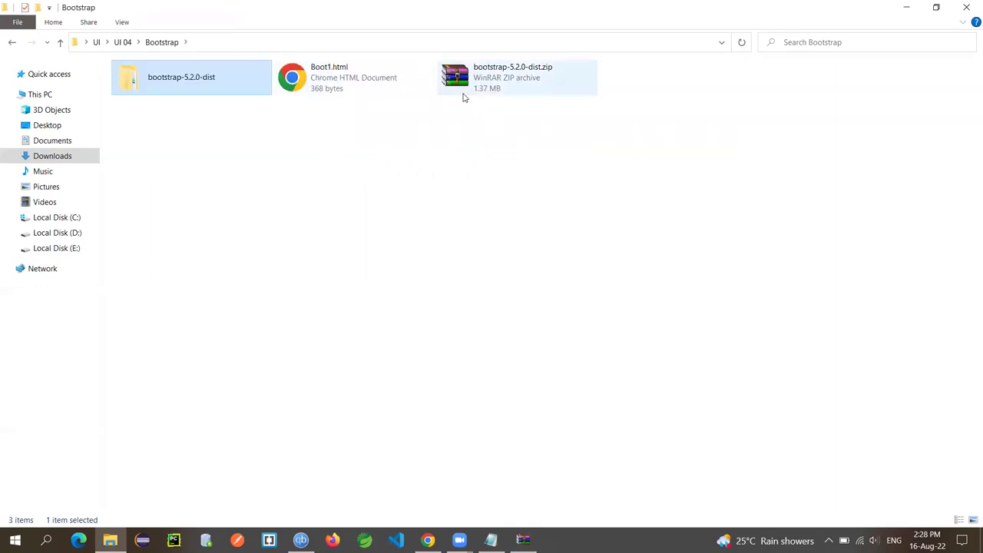
click(475, 77)
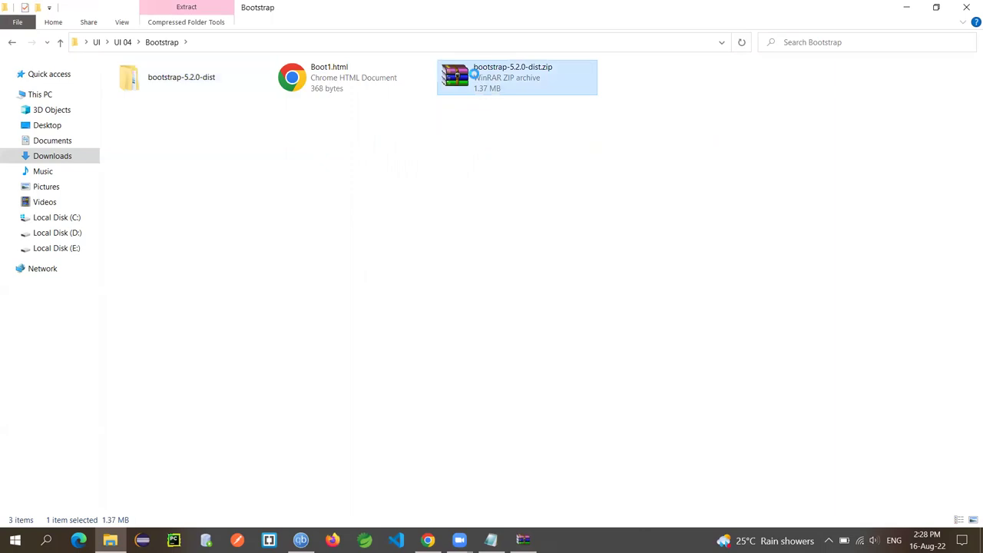
right_click(474, 75)
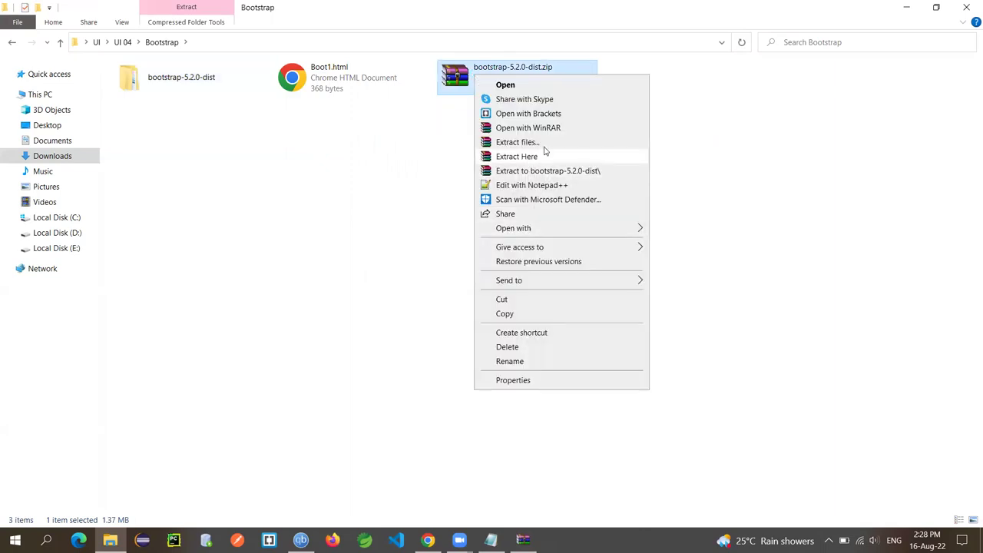
click(295, 210)
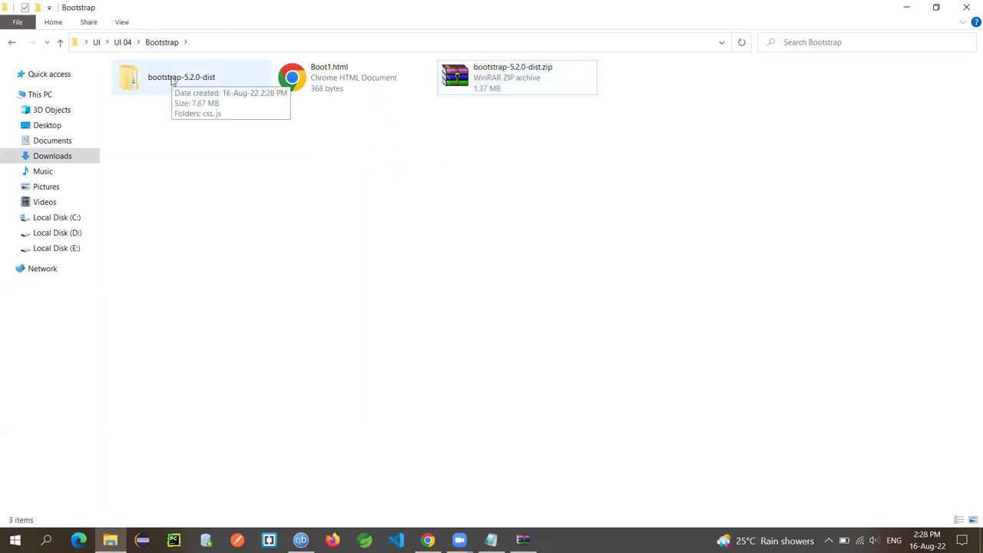
Open the extracted bootstrap-5.2.0-dist folder.
click(173, 82)
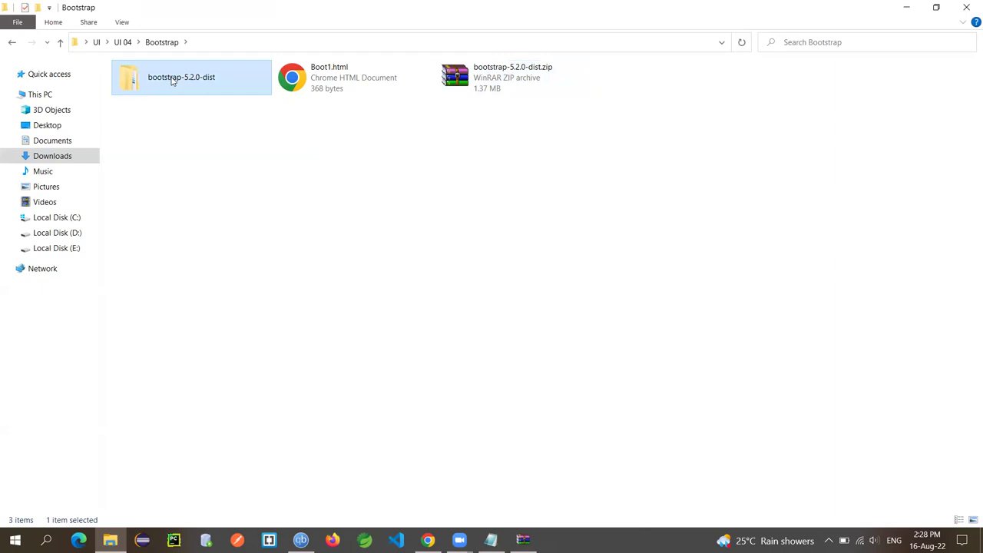
double_click(173, 82)
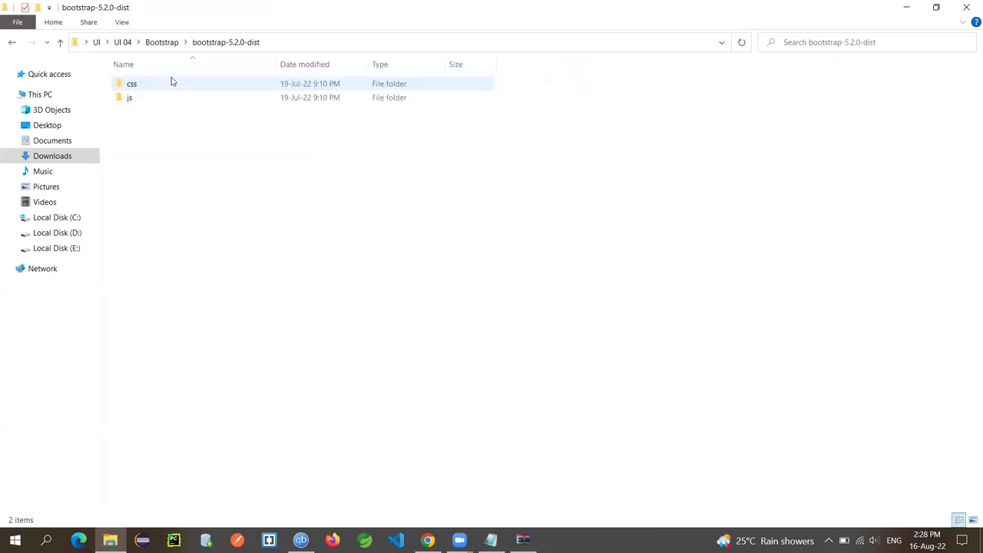
Display the contents of the bootstrap-5.2.0-dist folder as tiles and open its css folder.
click(121, 21)
click(122, 64)
click(194, 134)
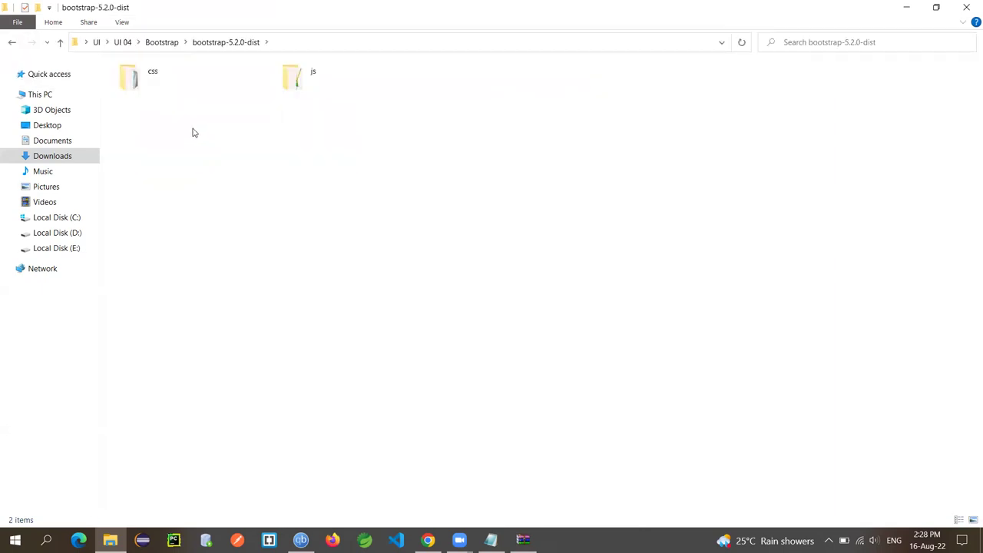
click(150, 88)
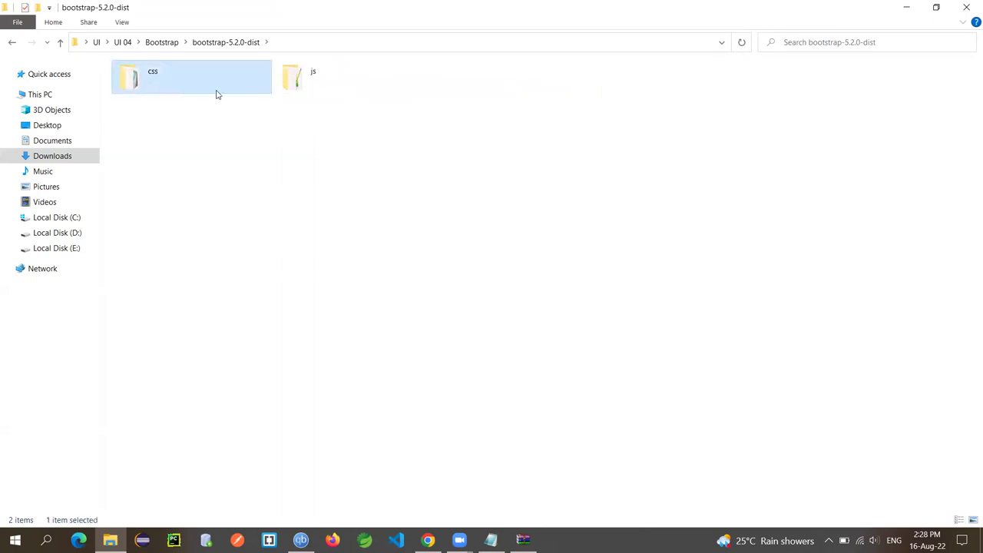
click(292, 83)
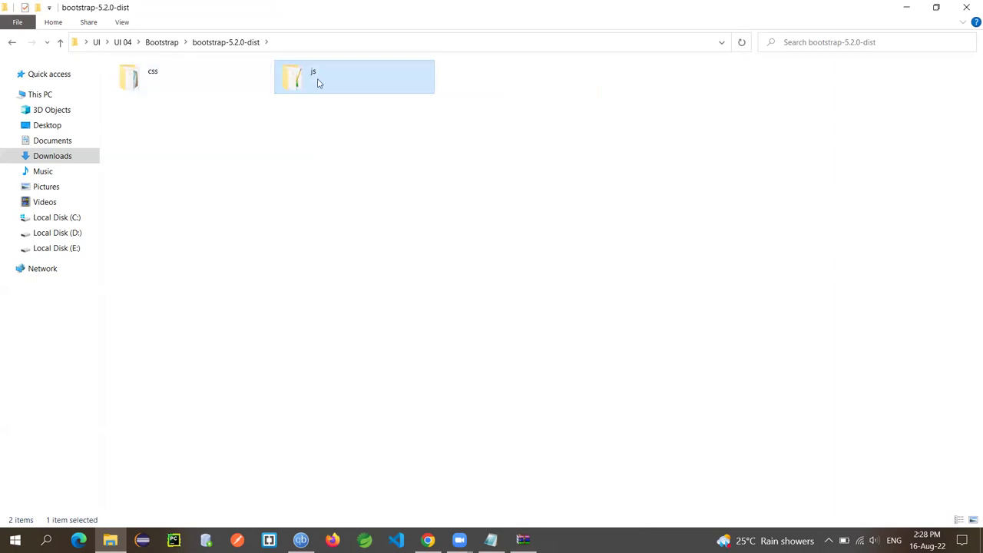
double_click(153, 75)
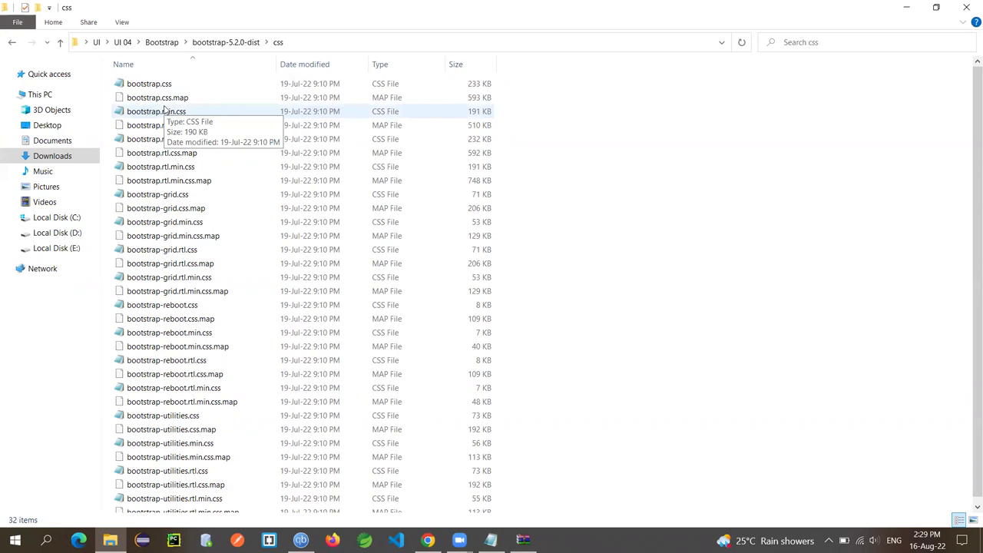
Compare the names and file sizes of bootstrap.css and bootstrap.min.css in the css folder.
click(181, 198)
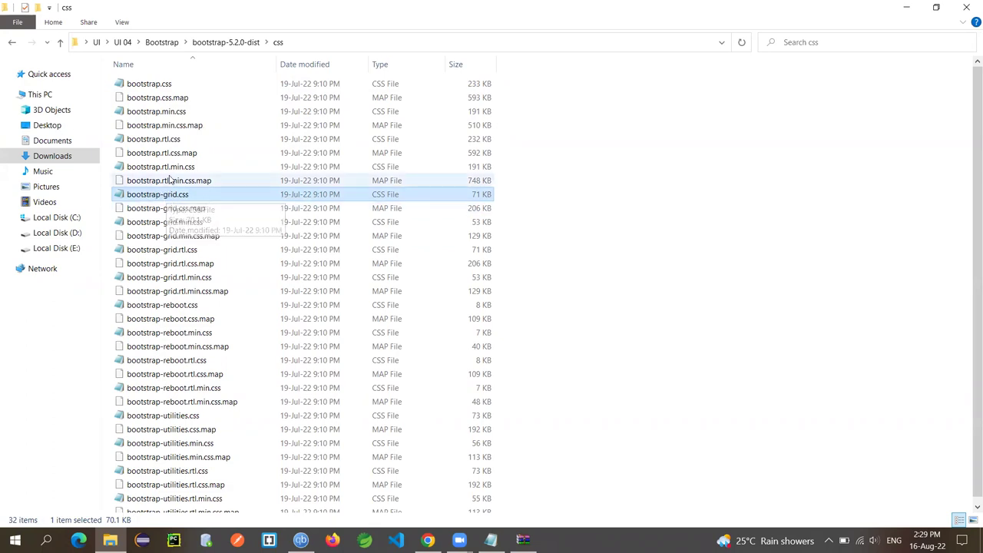
click(177, 116)
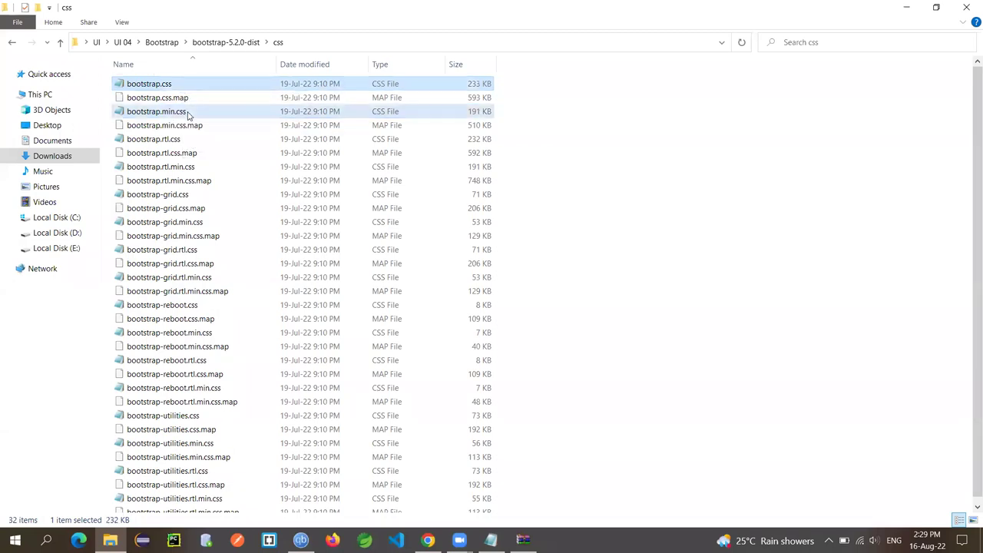
click(177, 83)
click(191, 112)
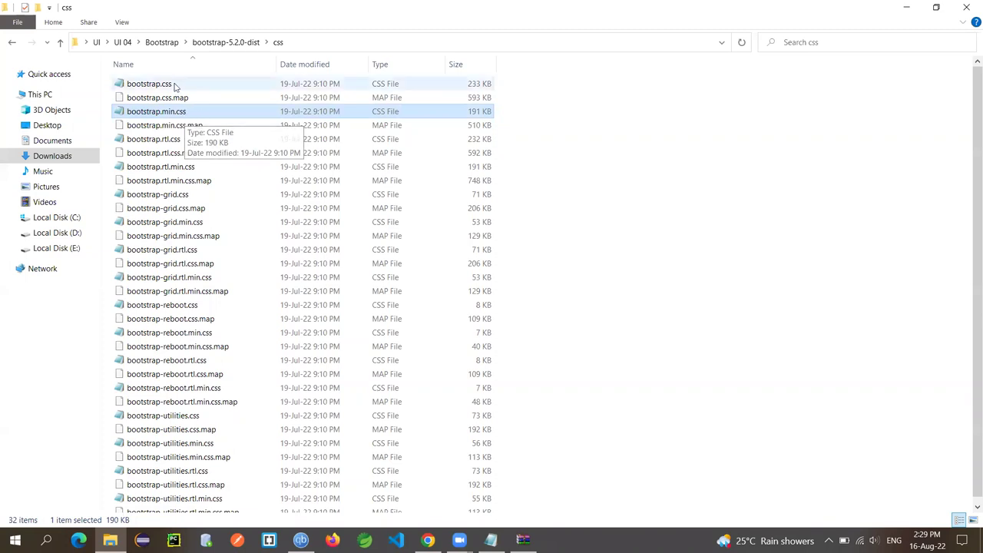
click(176, 83)
click(178, 114)
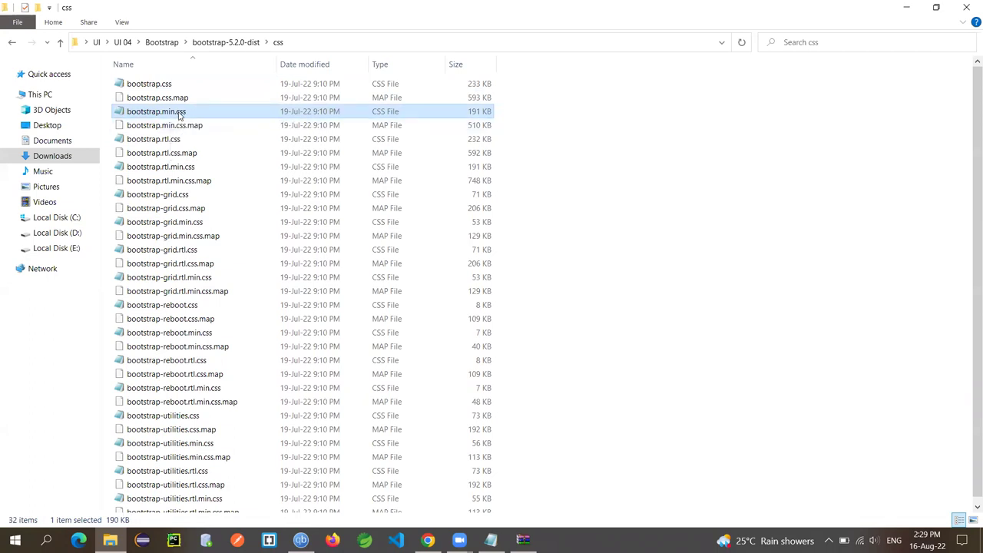
click(179, 113)
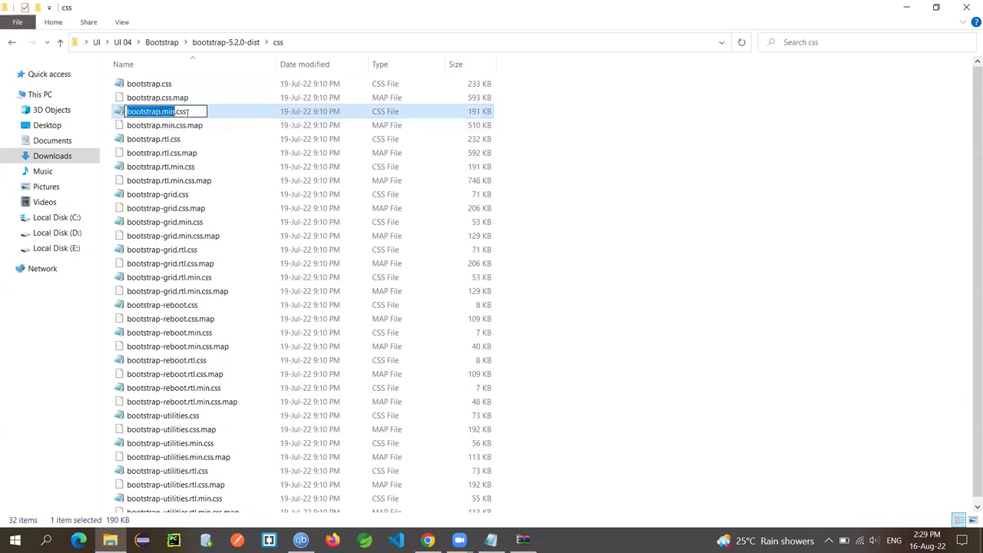
click(482, 87)
click(484, 114)
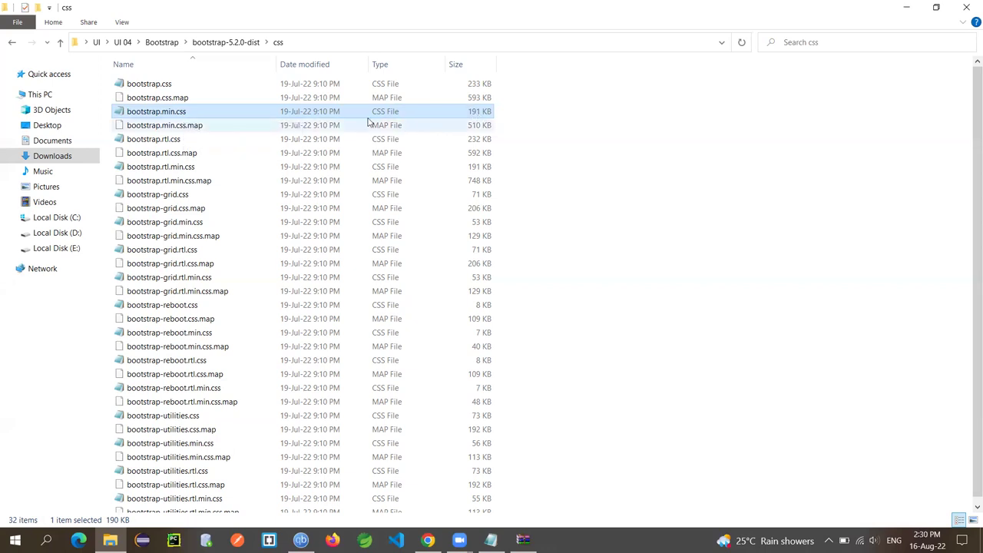
click(193, 112)
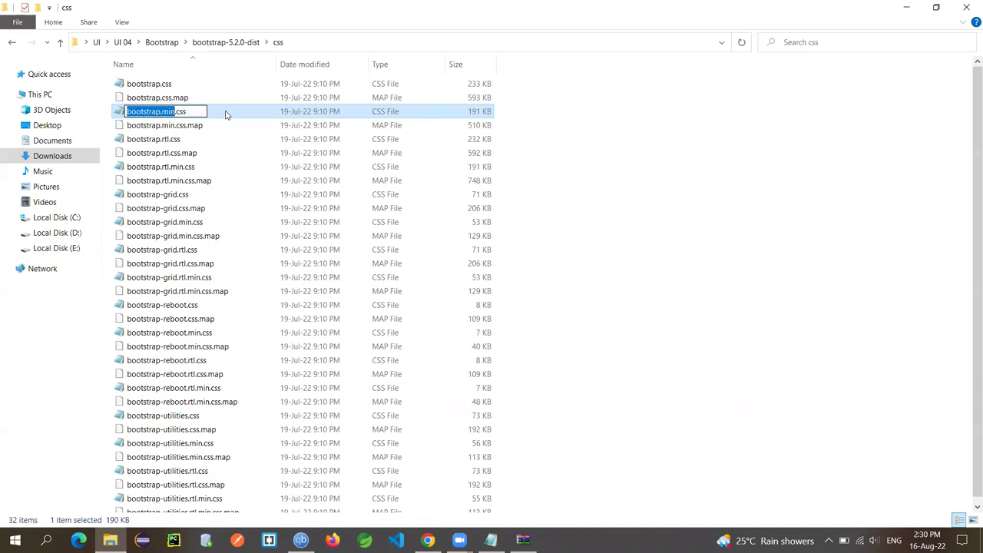
Open bootstrap.css from the css folder in Notepad.
click(176, 85)
right_click(158, 85)
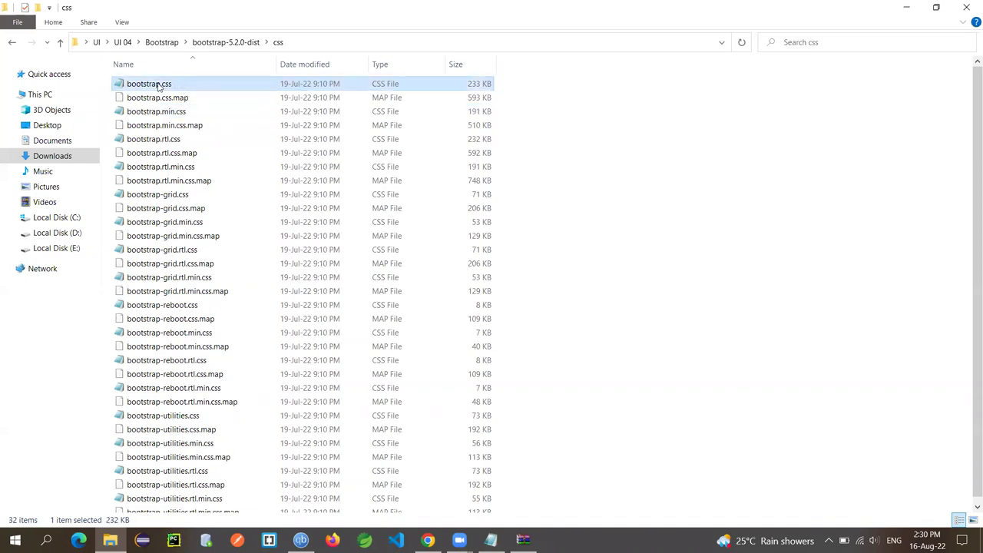
mouse_move(232, 194)
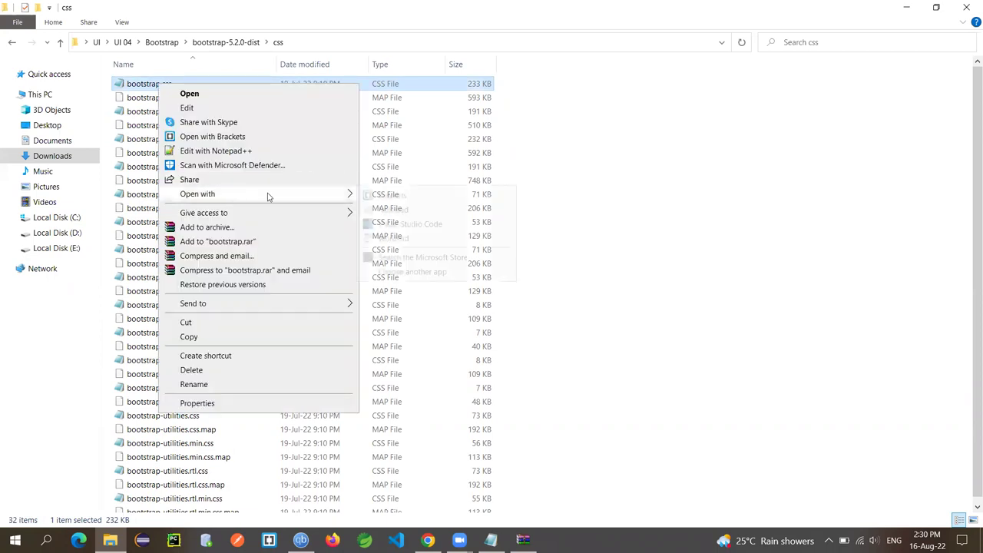
click(422, 209)
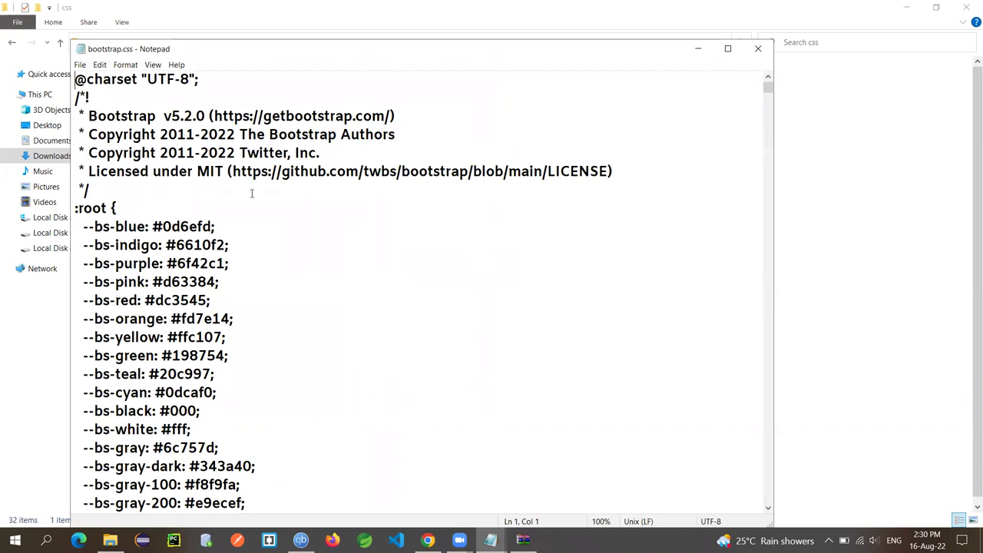
Examine the :root block of bootstrap.css, including its colour, font and border variables.
scroll(251, 194, down, 3)
drag(83, 105, 208, 300)
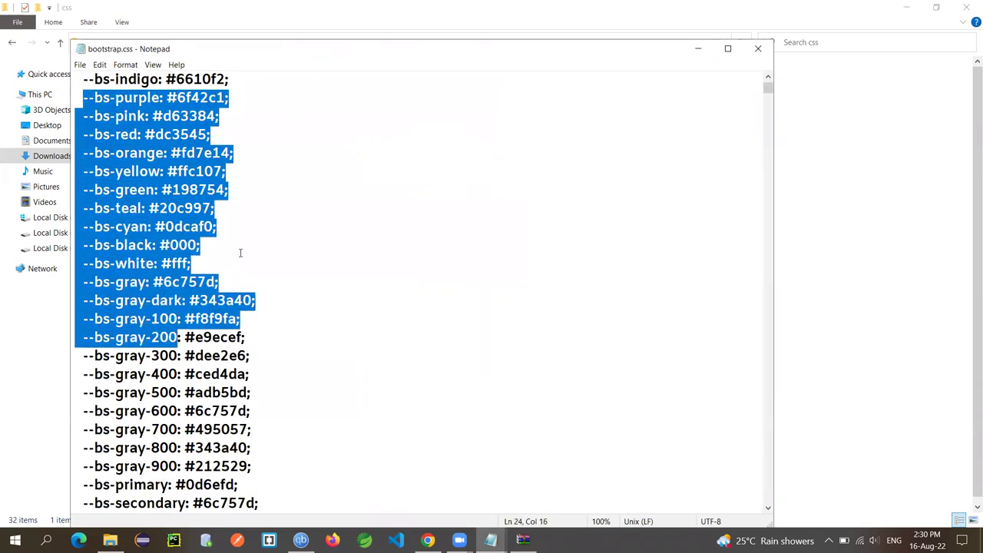
scroll(240, 252, up, 2)
click(77, 153)
drag(80, 158, 116, 157)
scroll(181, 202, down, 1)
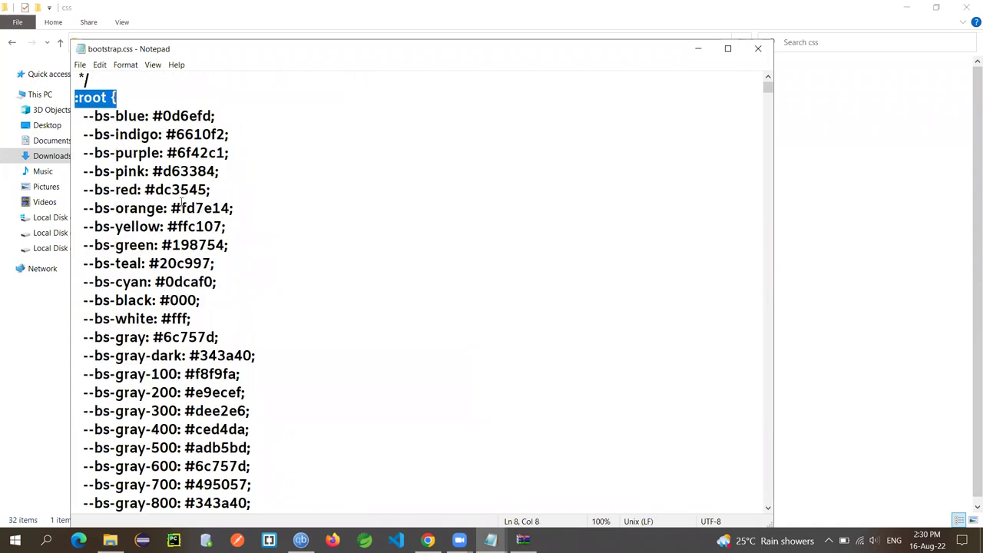
drag(86, 115, 180, 337)
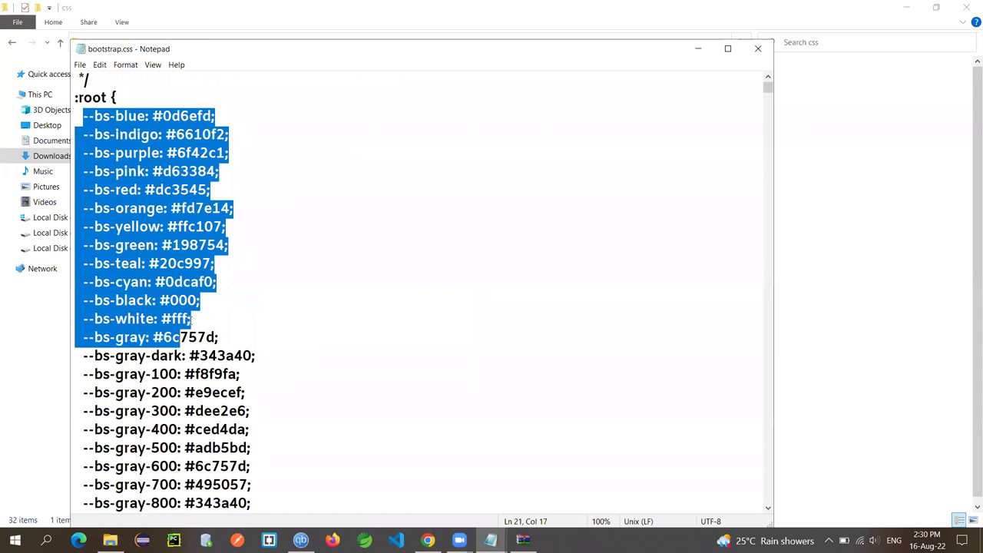
scroll(280, 206, down, 1)
scroll(280, 206, down, 13)
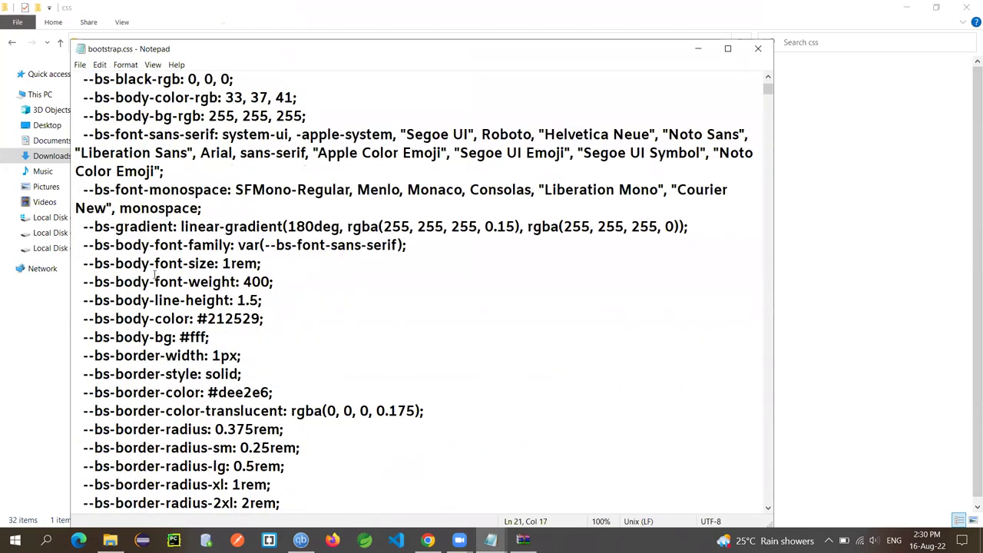
scroll(226, 210, up, 1)
scroll(227, 210, down, 2)
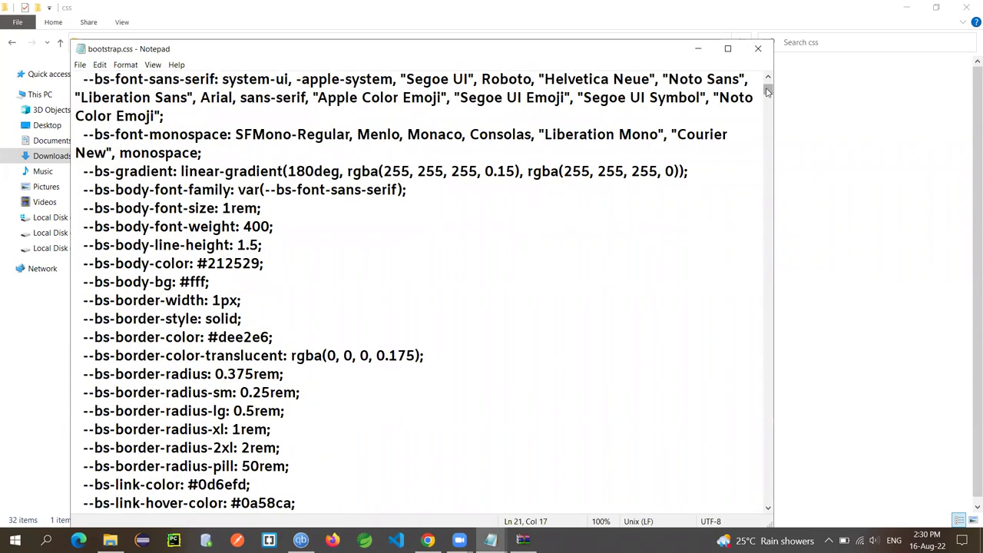
Look through the formatting of the class rules further down in bootstrap.css, such as the display and column classes, and close the file.
drag(768, 91, 770, 104)
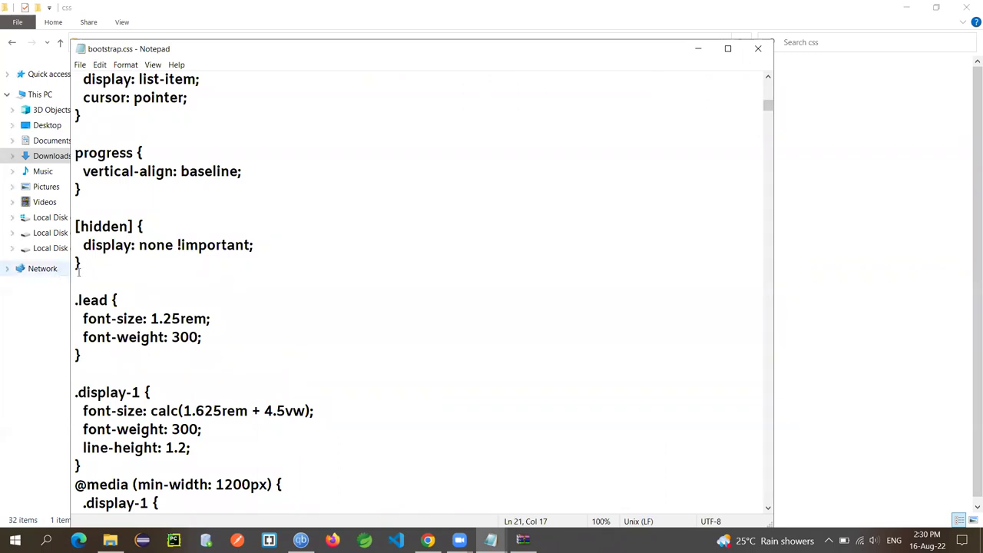
click(78, 272)
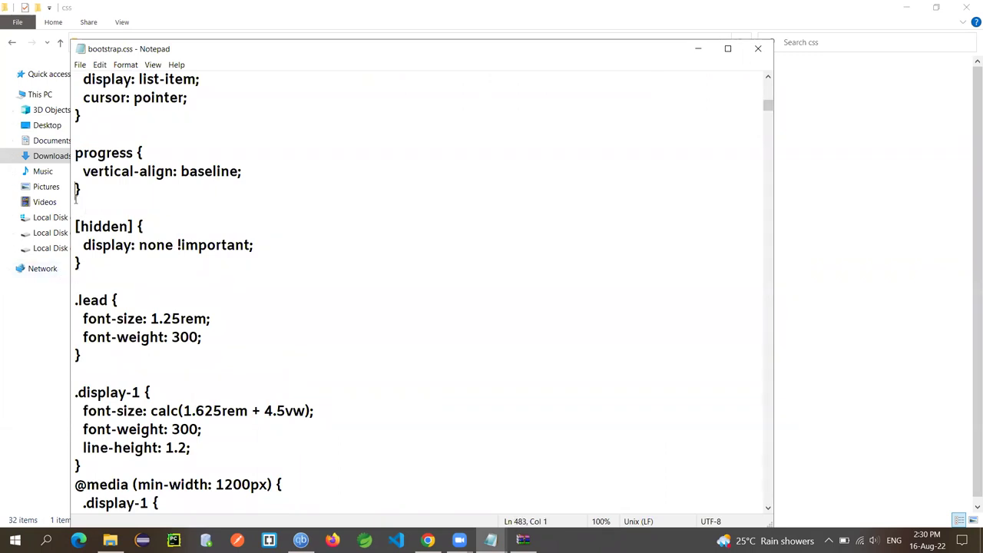
scroll(127, 261, down, 8)
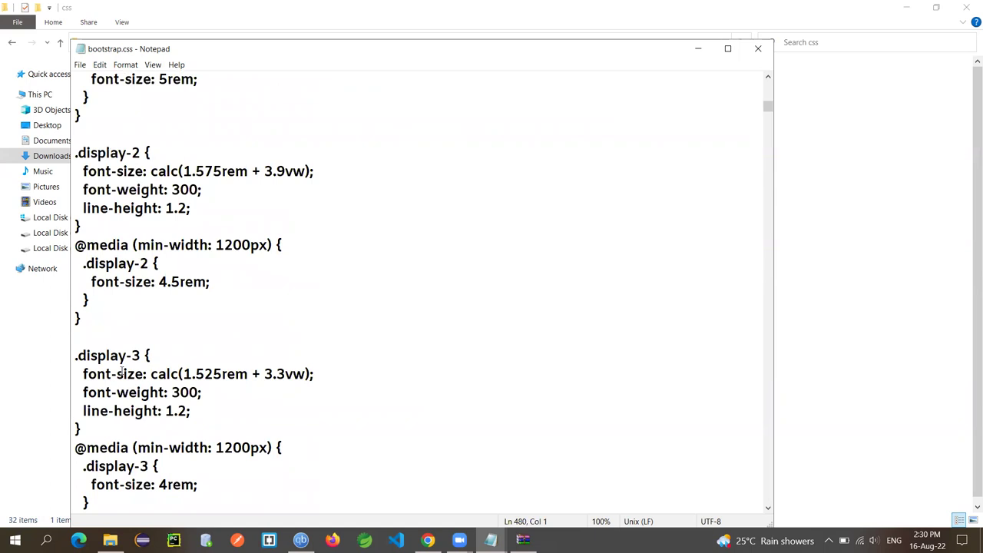
click(84, 335)
drag(768, 108, 768, 115)
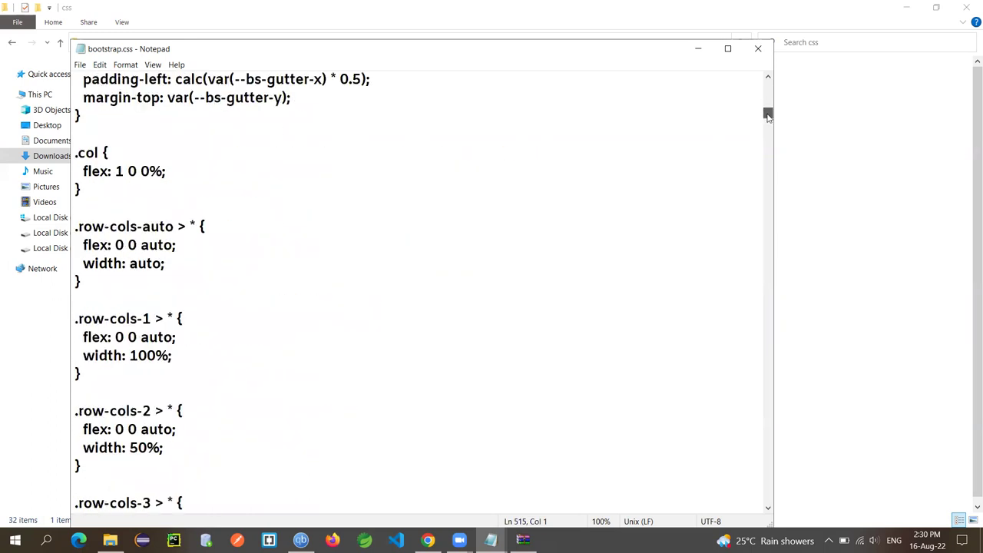
click(757, 48)
Open bootstrap.min.css from the css folder in Notepad.
click(138, 111)
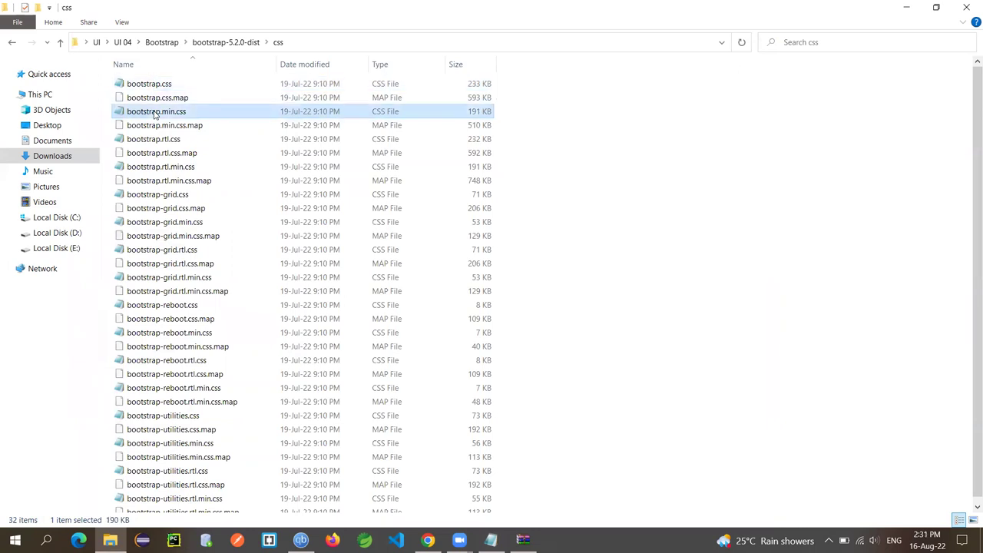
right_click(154, 112)
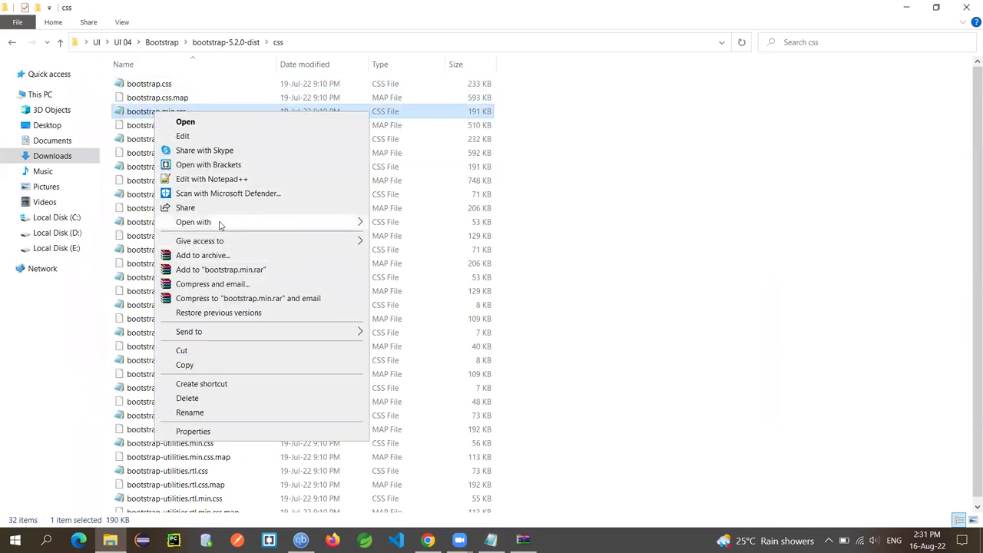
mouse_move(219, 222)
click(398, 238)
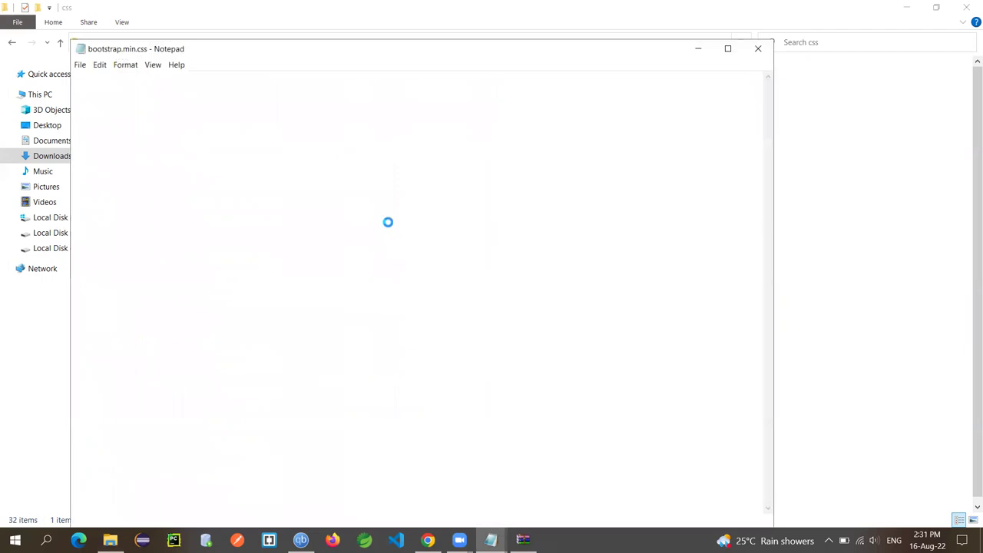
Look through the minified code in bootstrap.min.css and close the file.
drag(768, 88, 772, 103)
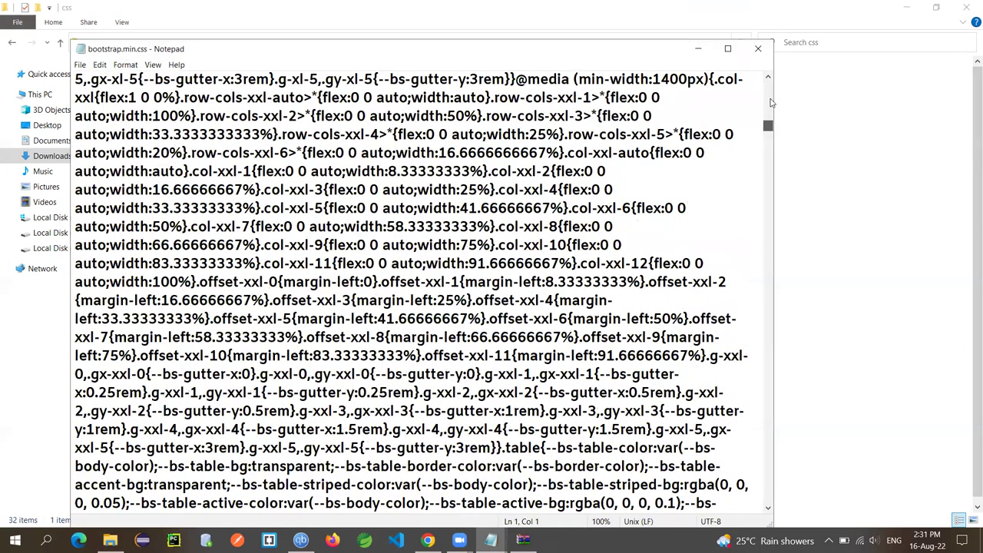
scroll(771, 102, down, 20)
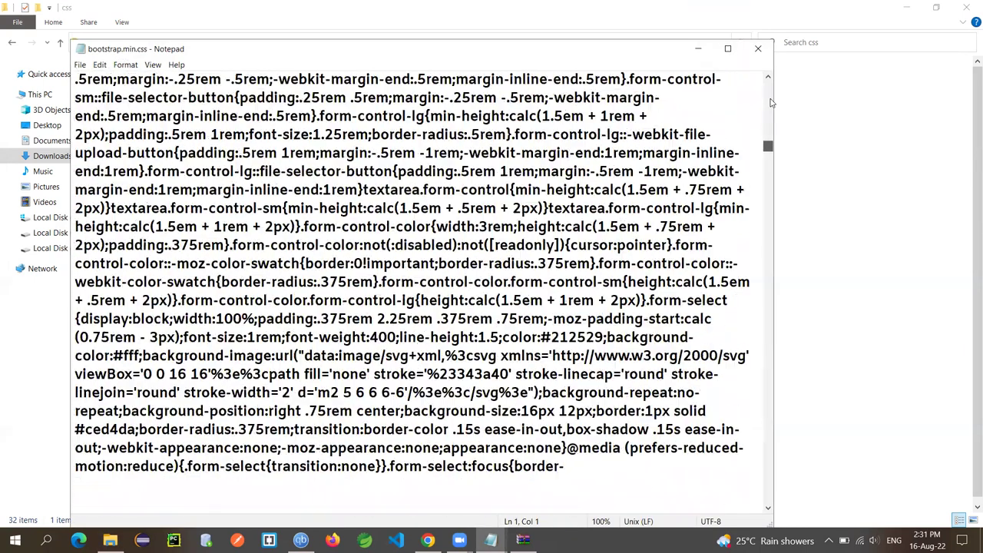
scroll(771, 102, down, 15)
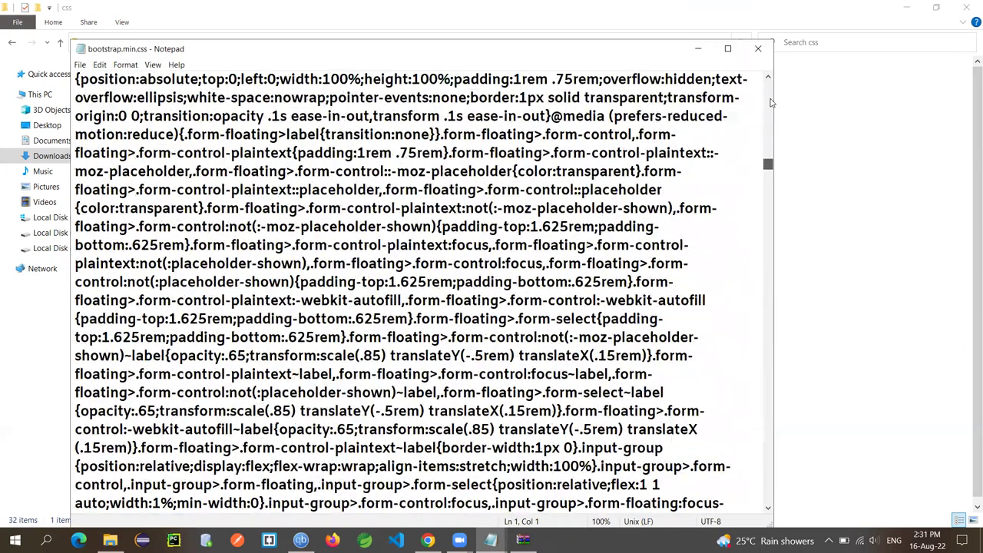
scroll(771, 102, down, 20)
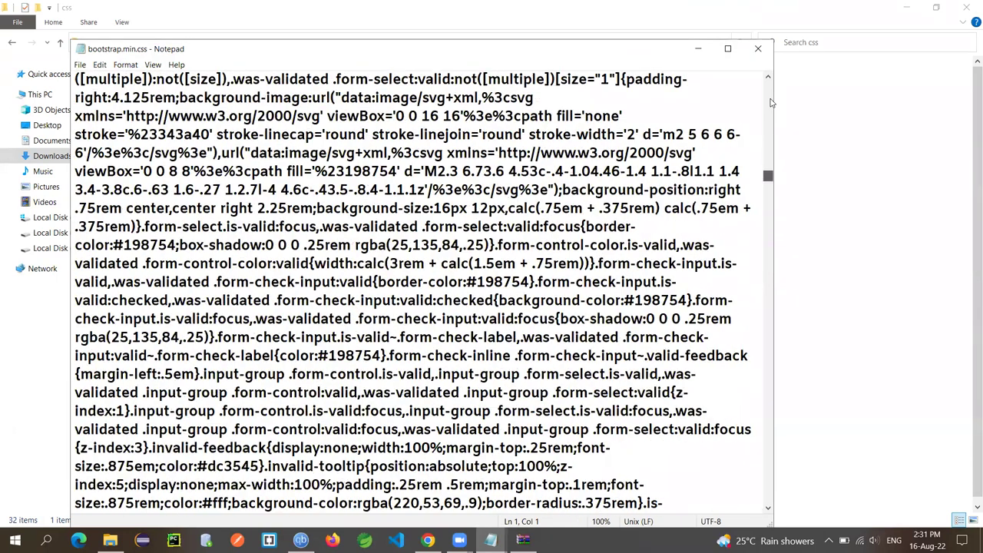
scroll(772, 102, down, 20)
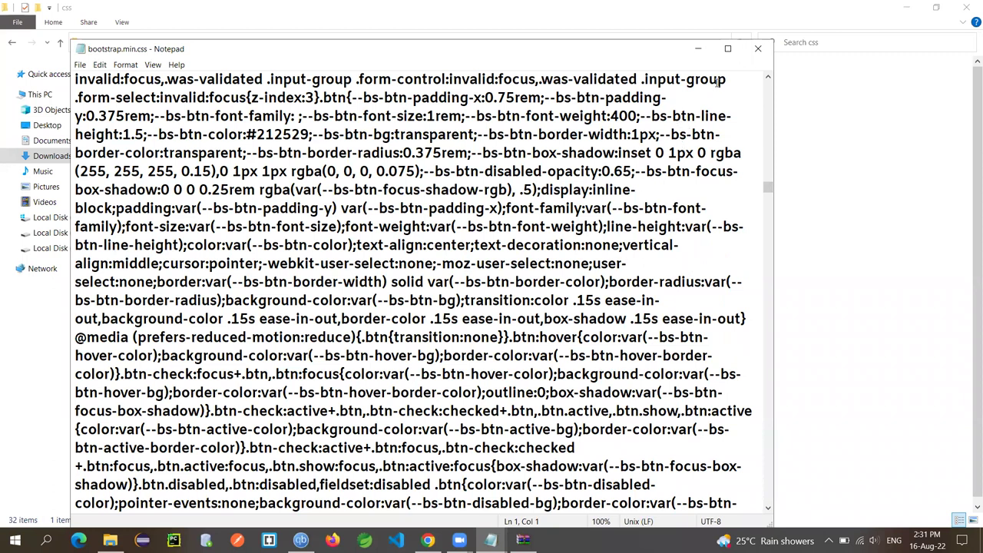
click(756, 49)
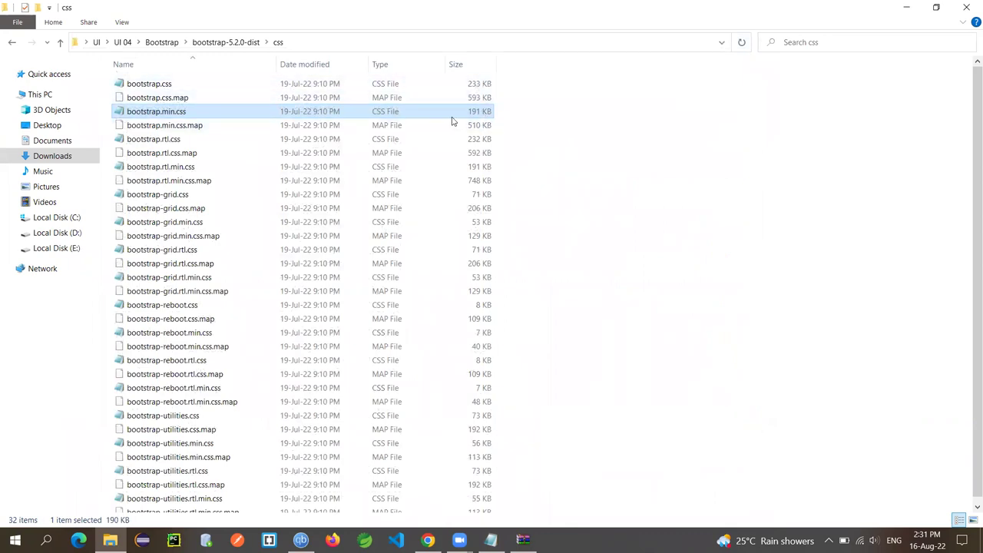
Leave the name of bootstrap.min.css unedited and switch to Boot1.html in Notepad.
click(184, 115)
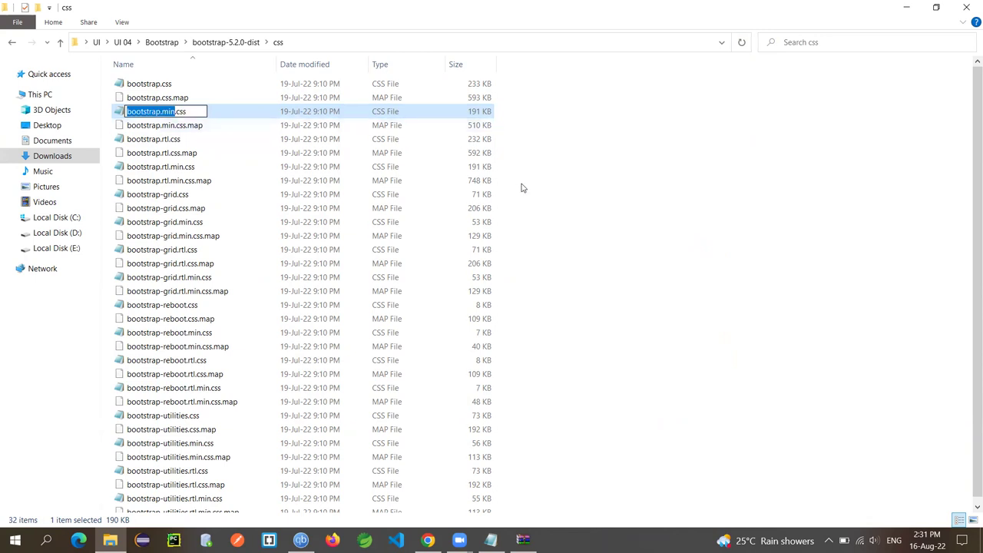
click(511, 274)
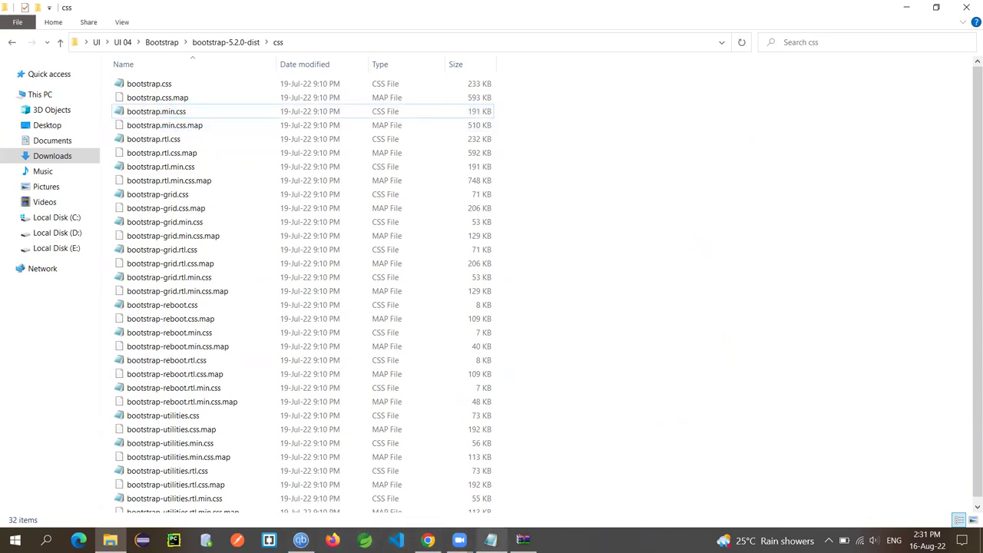
click(491, 539)
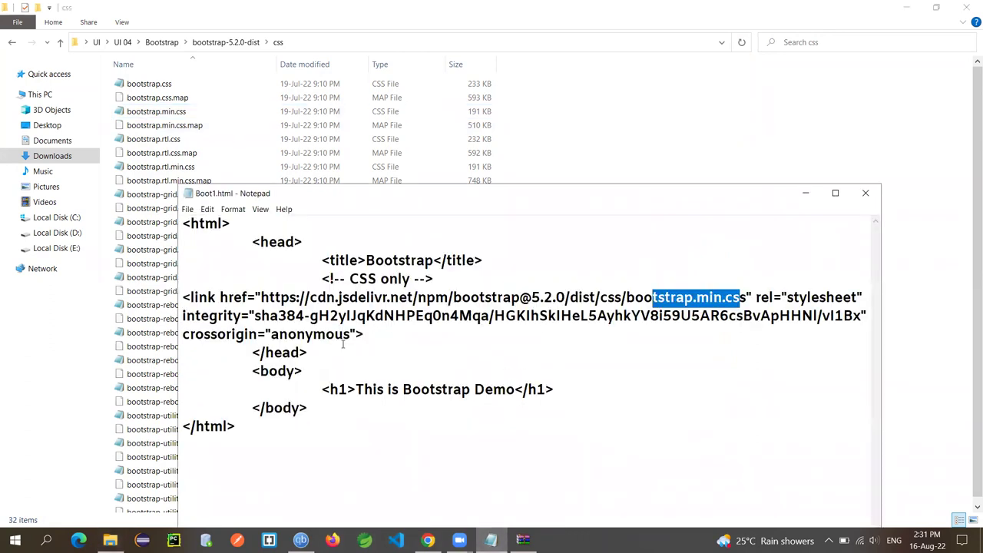
Add an empty line after the CDN link tag in Boot1.html, and select bootstrap-5.2.0-dist\css in the folder path in File Explorer.
click(379, 336)
key(Return)
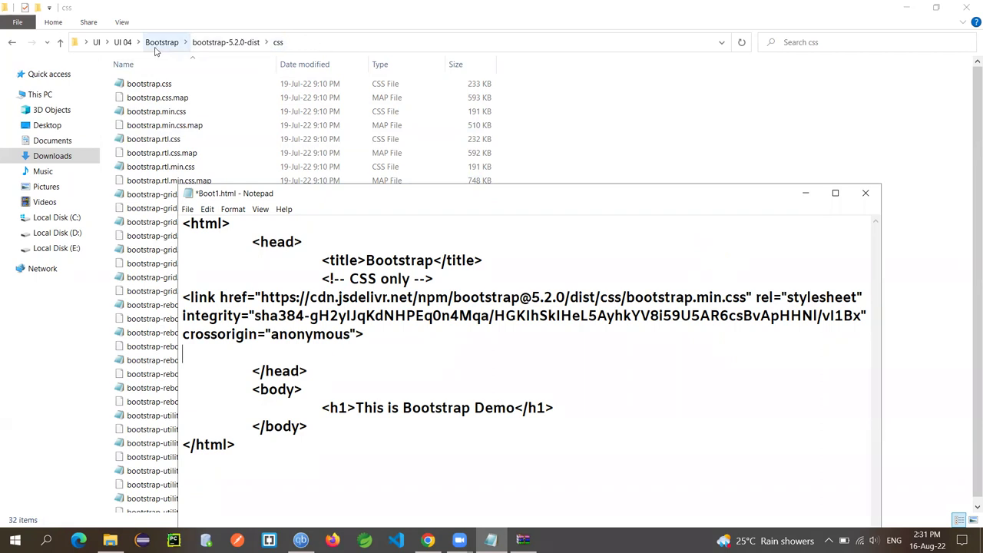
click(328, 47)
click(328, 44)
click(345, 44)
drag(345, 44, 238, 44)
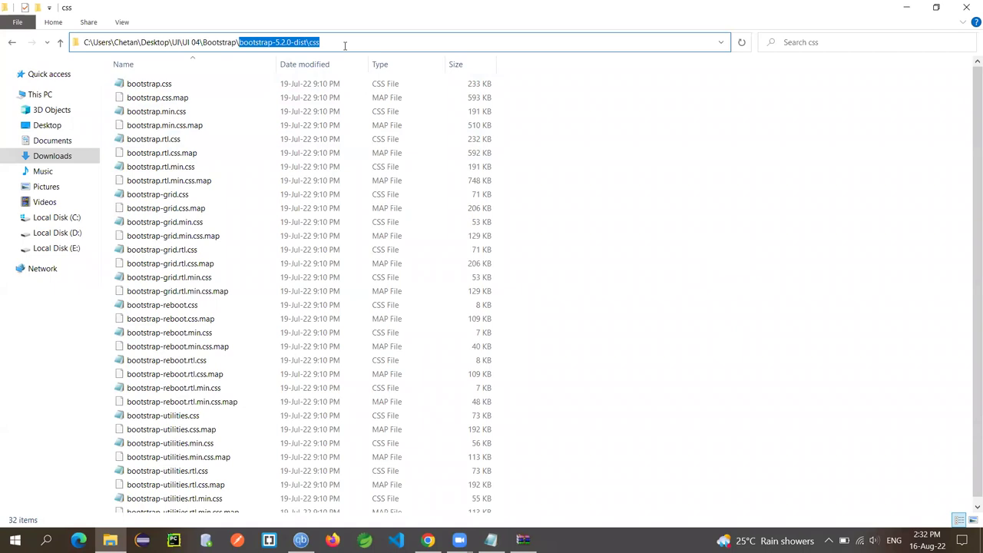
Copy the \bootstrap-5.2.0-dist\css part of the location from the properties of bootstrap.min.css and close the properties unchanged.
double_click(158, 111)
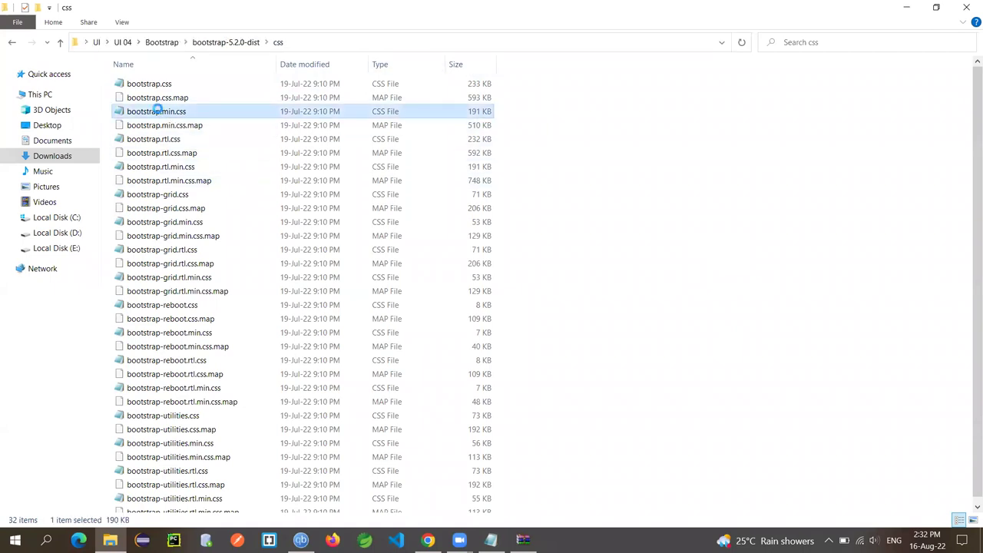
right_click(157, 110)
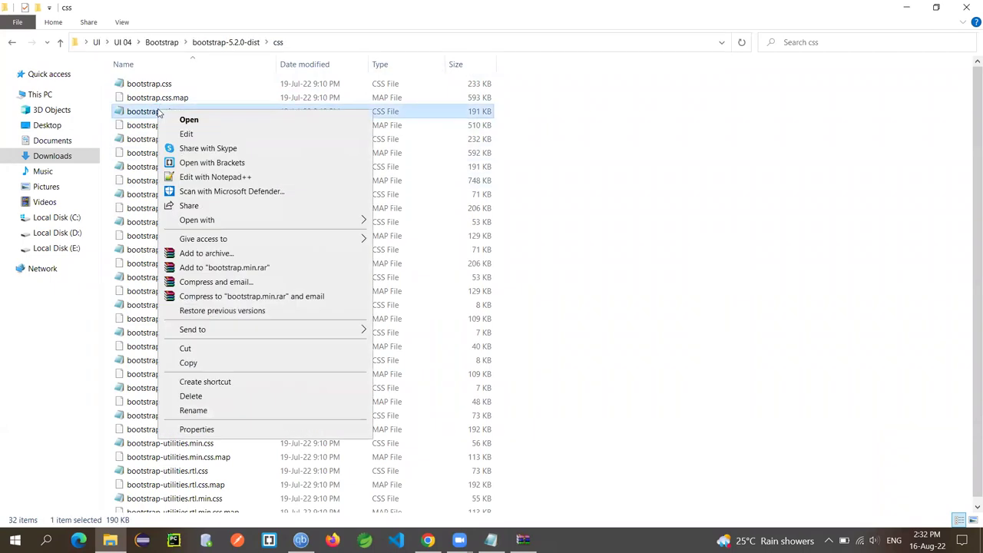
click(205, 431)
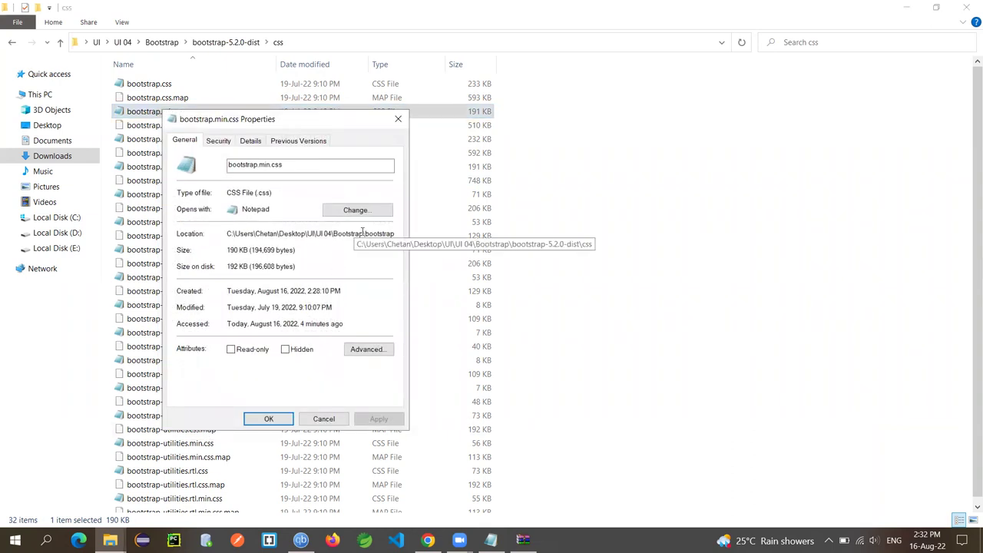
drag(363, 233, 419, 227)
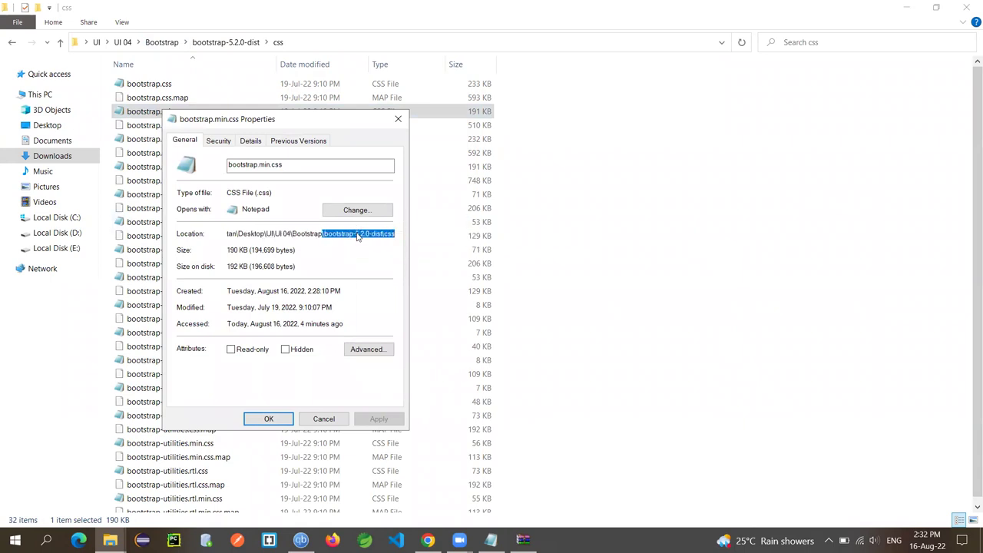
right_click(358, 234)
click(384, 271)
click(318, 420)
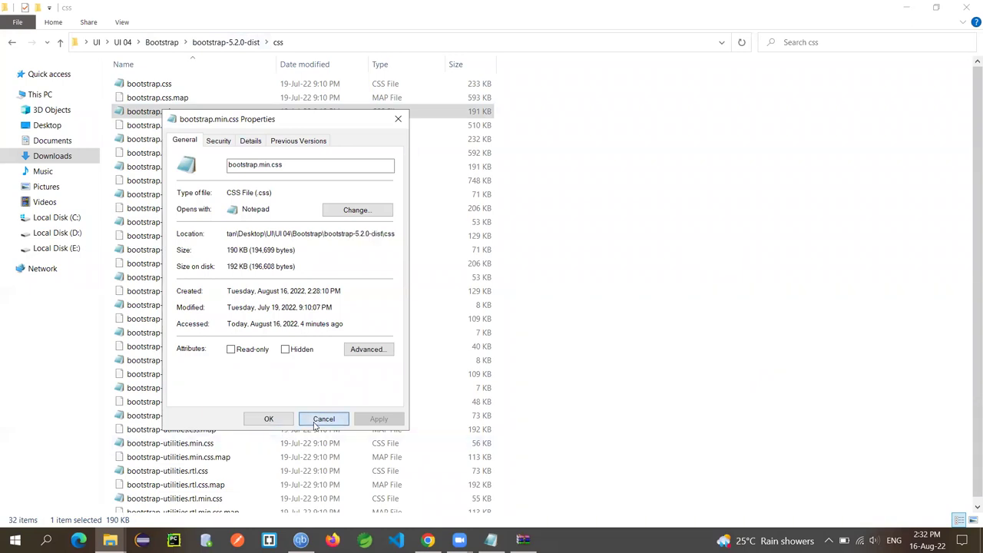
In Boot1.html in Notepad, insert a link tag below the CDN link with the copied path \bootstrap-5.2.0-dist\css as its href.
click(491, 539)
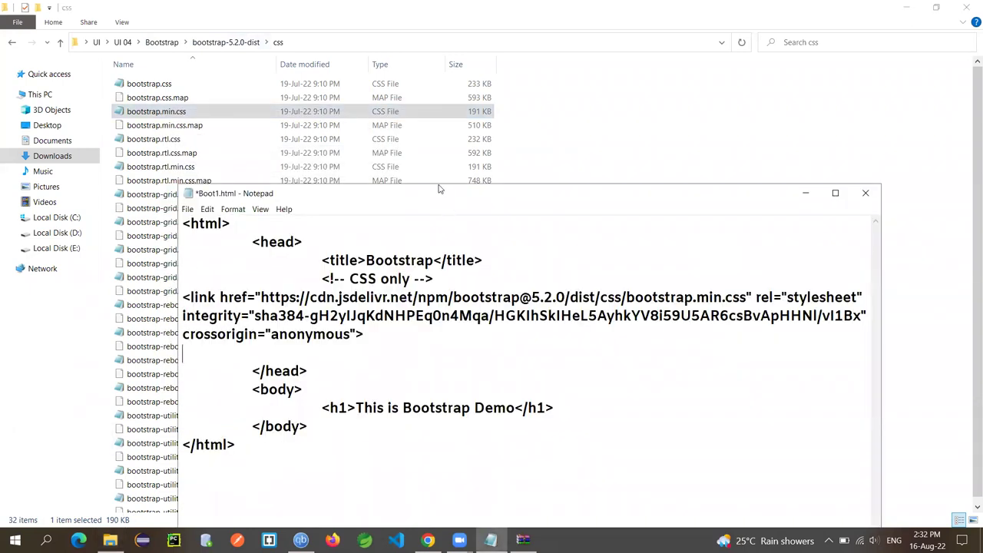
click(375, 233)
key(Return)
key(Return)
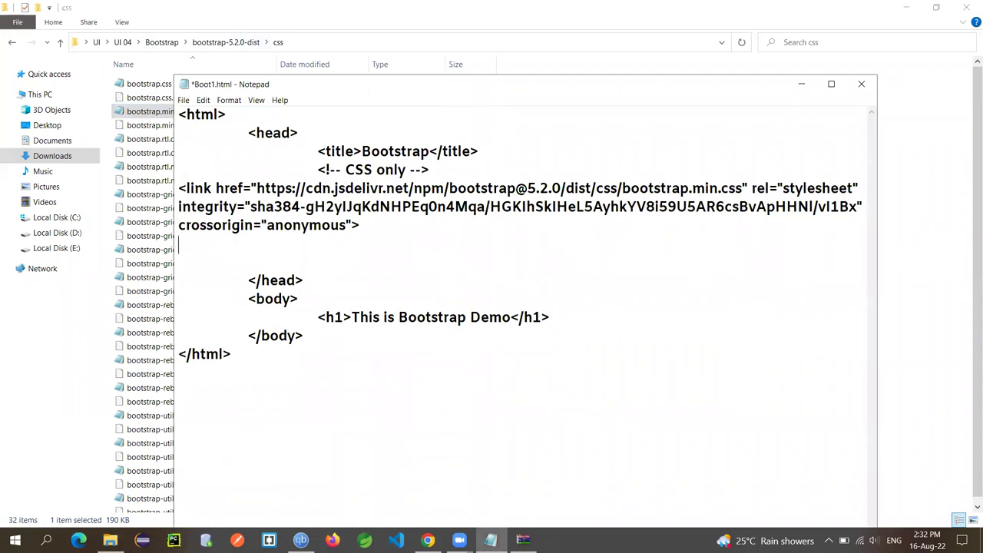
key(Tab)
text(<link)
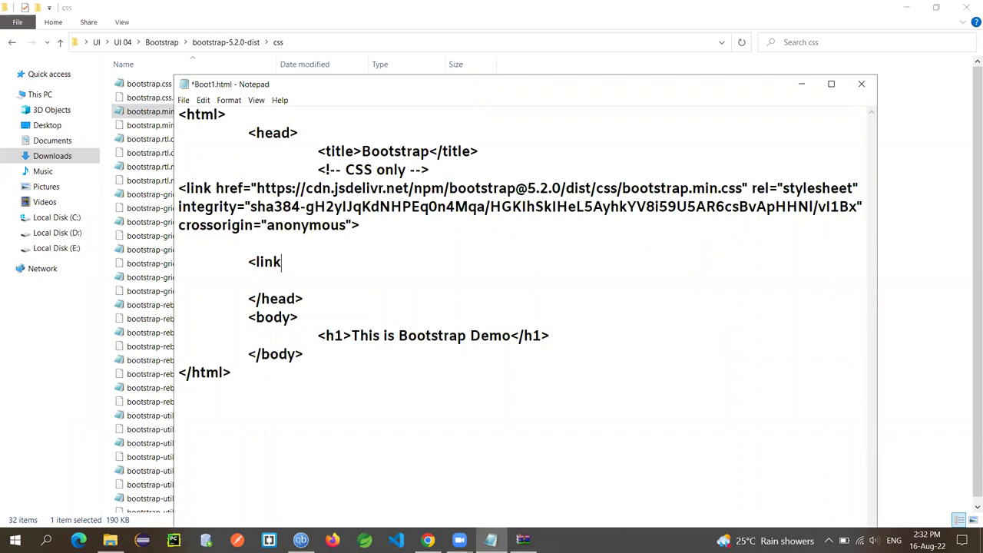
text( href)
text("">)
click(326, 262)
key(ctrl+v)
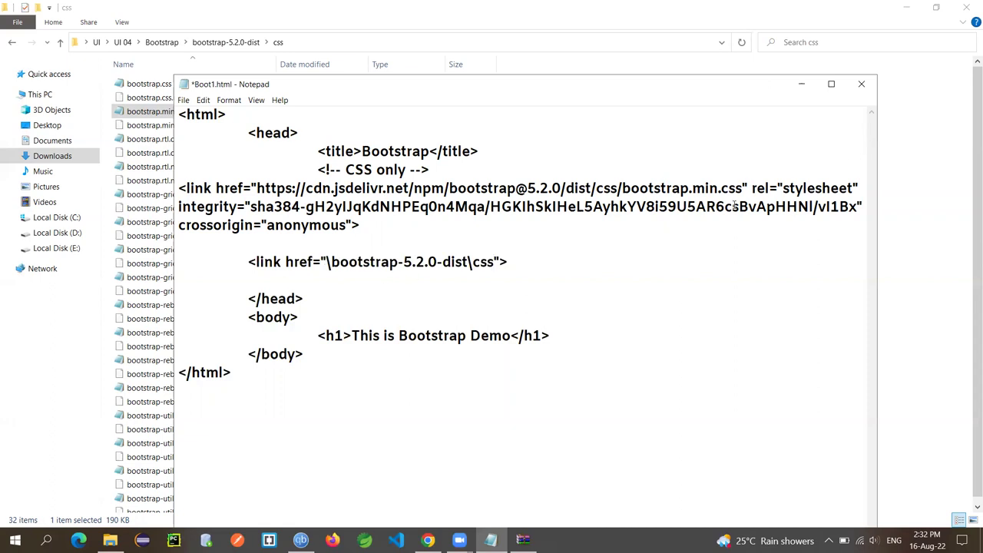
Copy rel="stylesheet" from the CDN link into the new link tag before href, and end the tag with " />".
drag(861, 187, 747, 188)
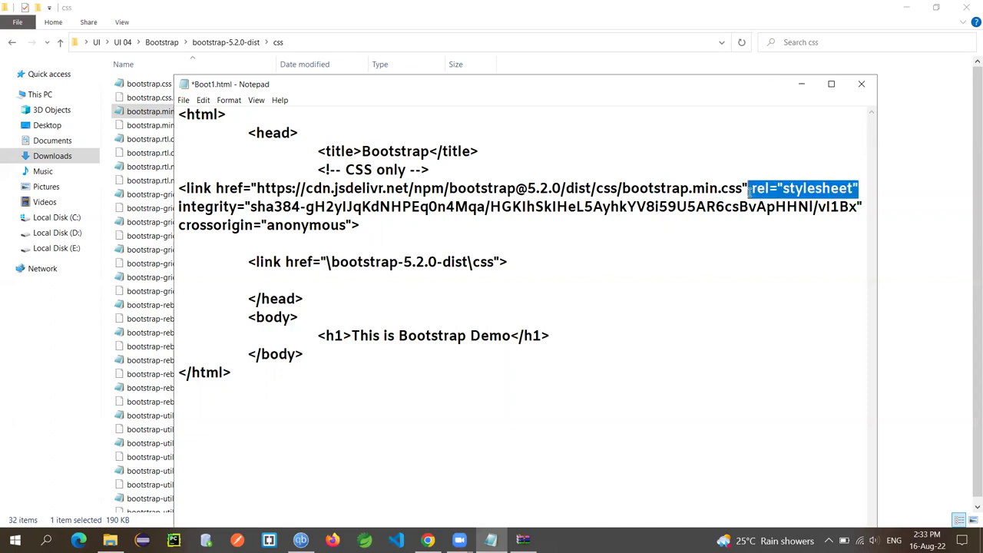
click(284, 262)
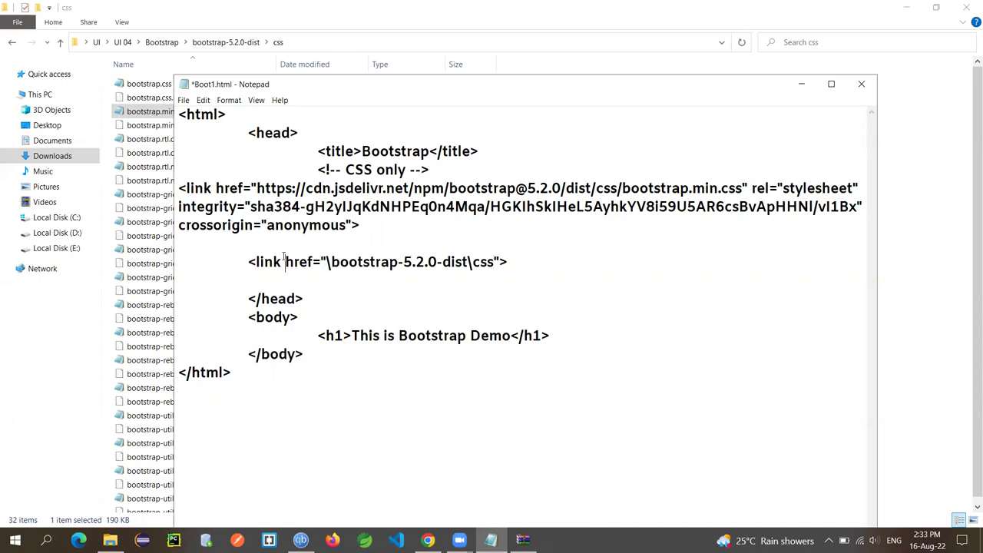
key(ctrl+v)
click(612, 262)
text(/)
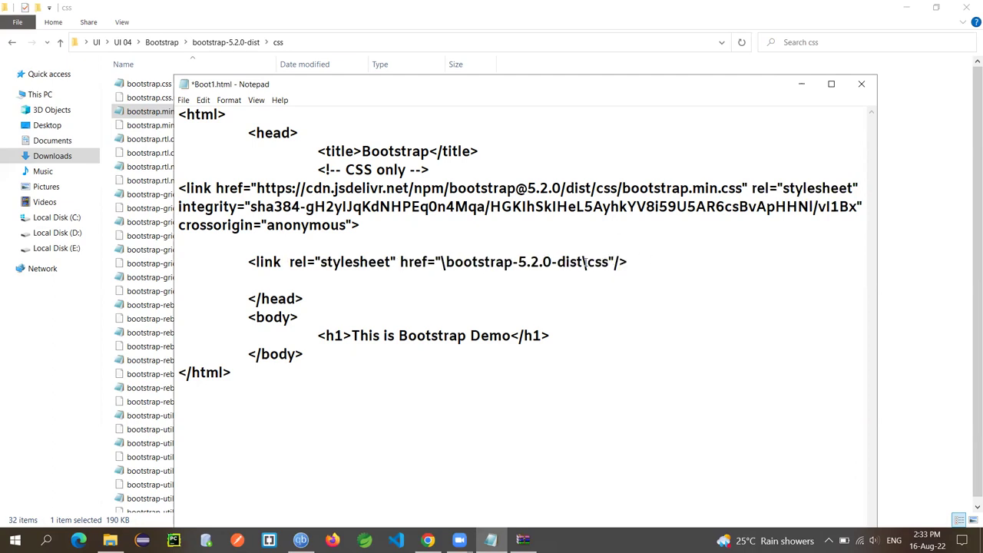
key(BackSpace)
click(613, 262)
Comment out the CDN link tag with <!-- on a line above it and --> after its end, and save Boot1.html.
drag(342, 169, 313, 163)
click(178, 182)
key(Return)
key(ctrl+v)
drag(430, 170, 410, 169)
key(ctrl+x)
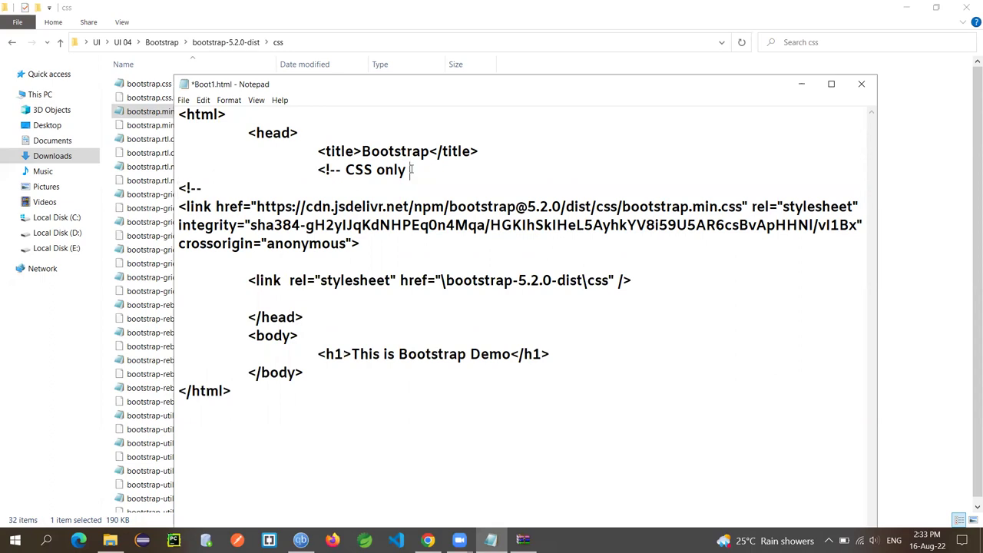
key(ctrl+z)
click(429, 244)
key(Tab)
key(ctrl+v)
key(ctrl+s)
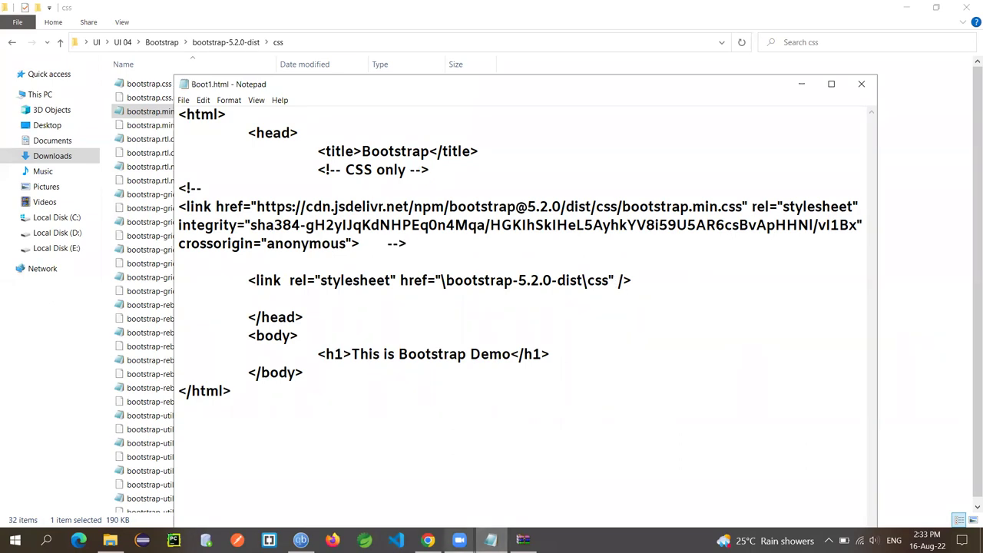
Switch to Chrome and reload the Boot1.html page to check its heading with the local stylesheet link.
click(428, 539)
click(373, 7)
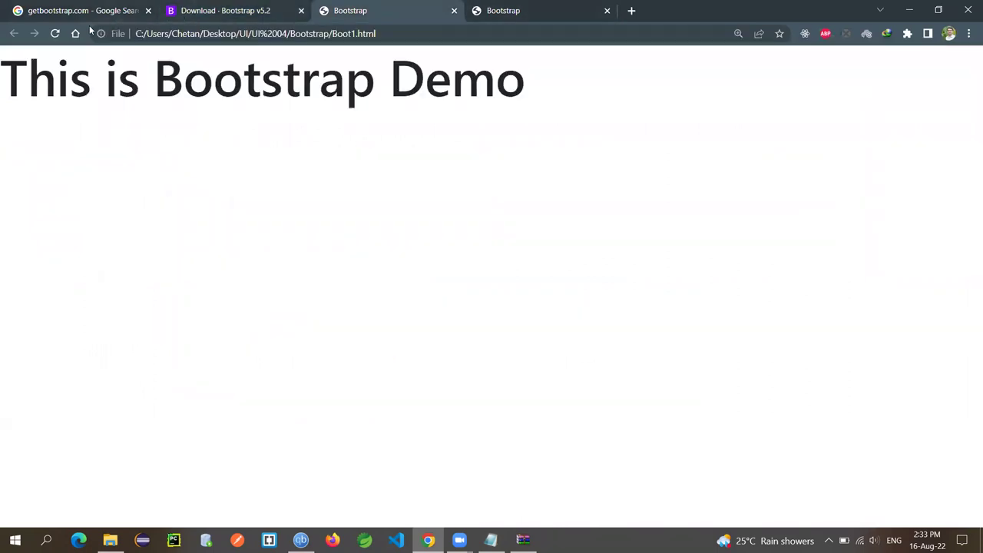
click(56, 33)
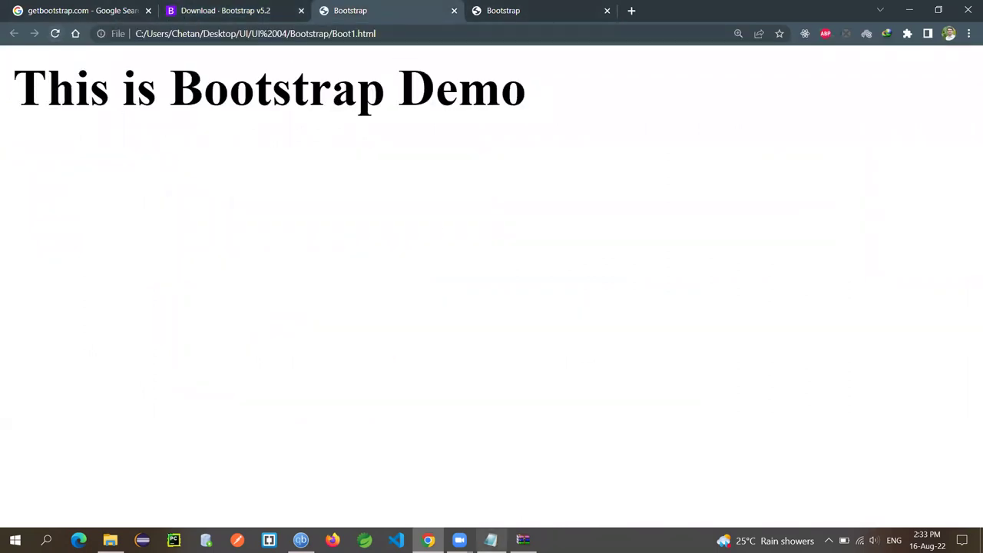